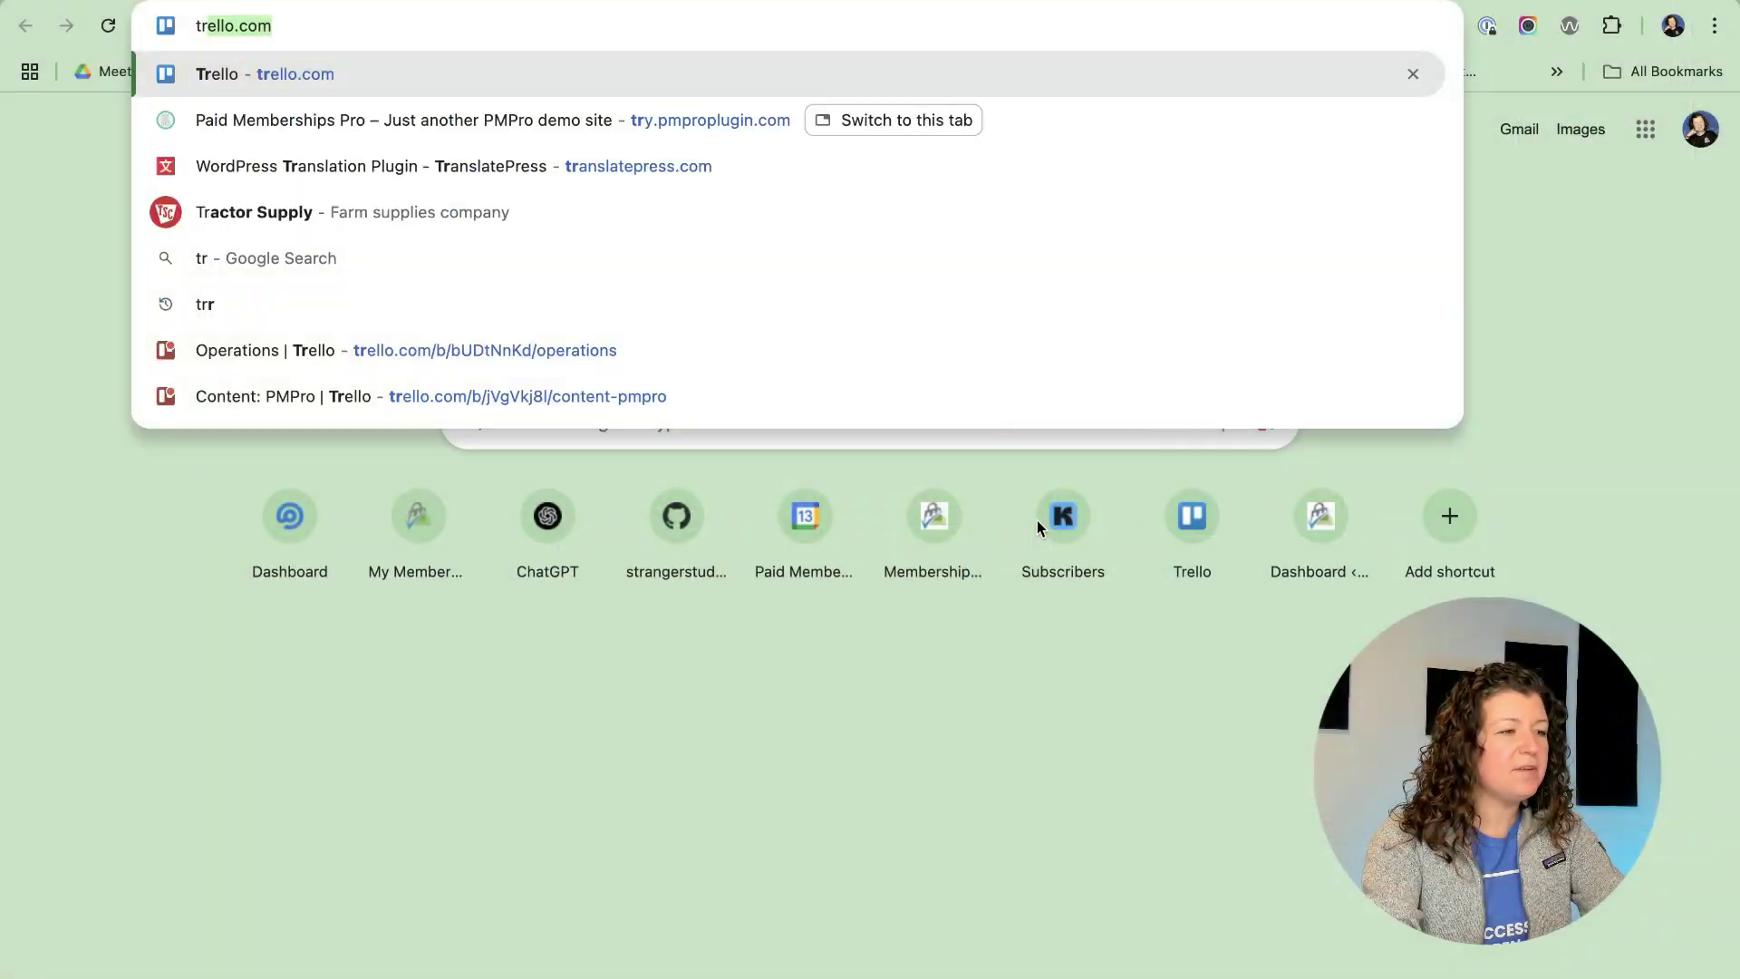
Open translate.strangerstudios.com's Projects page listing Paid Memberships Pro and its seven add-on projects
type("n")
left_click(852, 396)
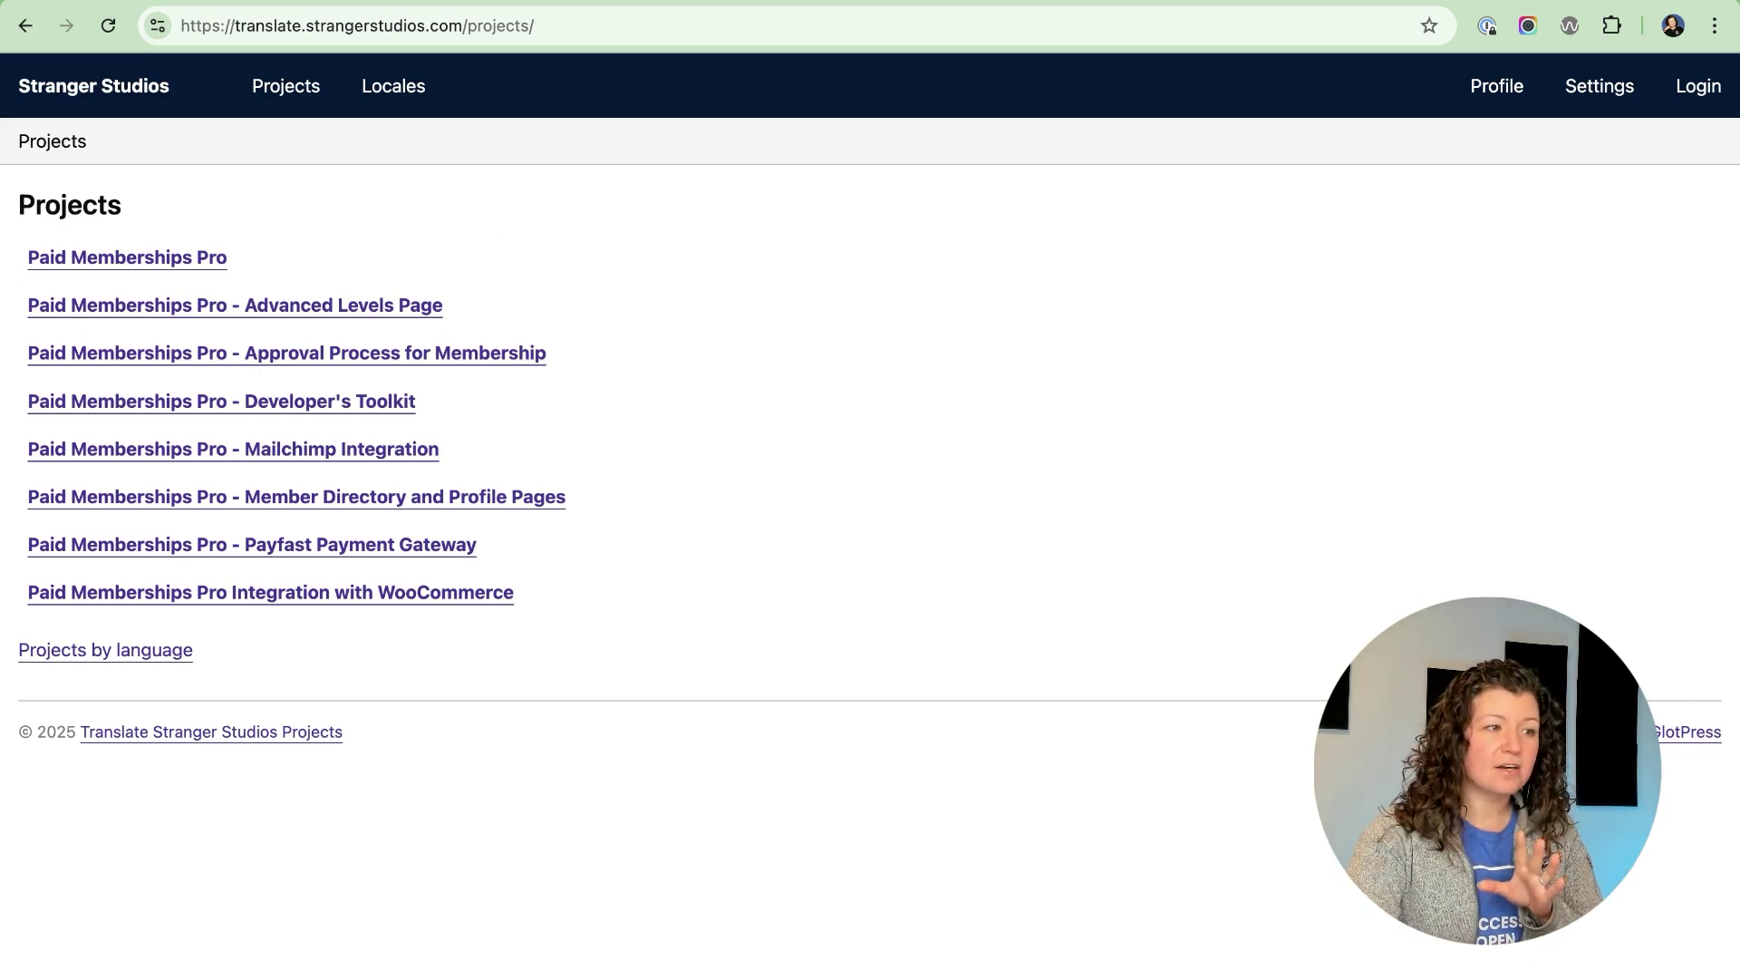
key("ctrl+Tab")
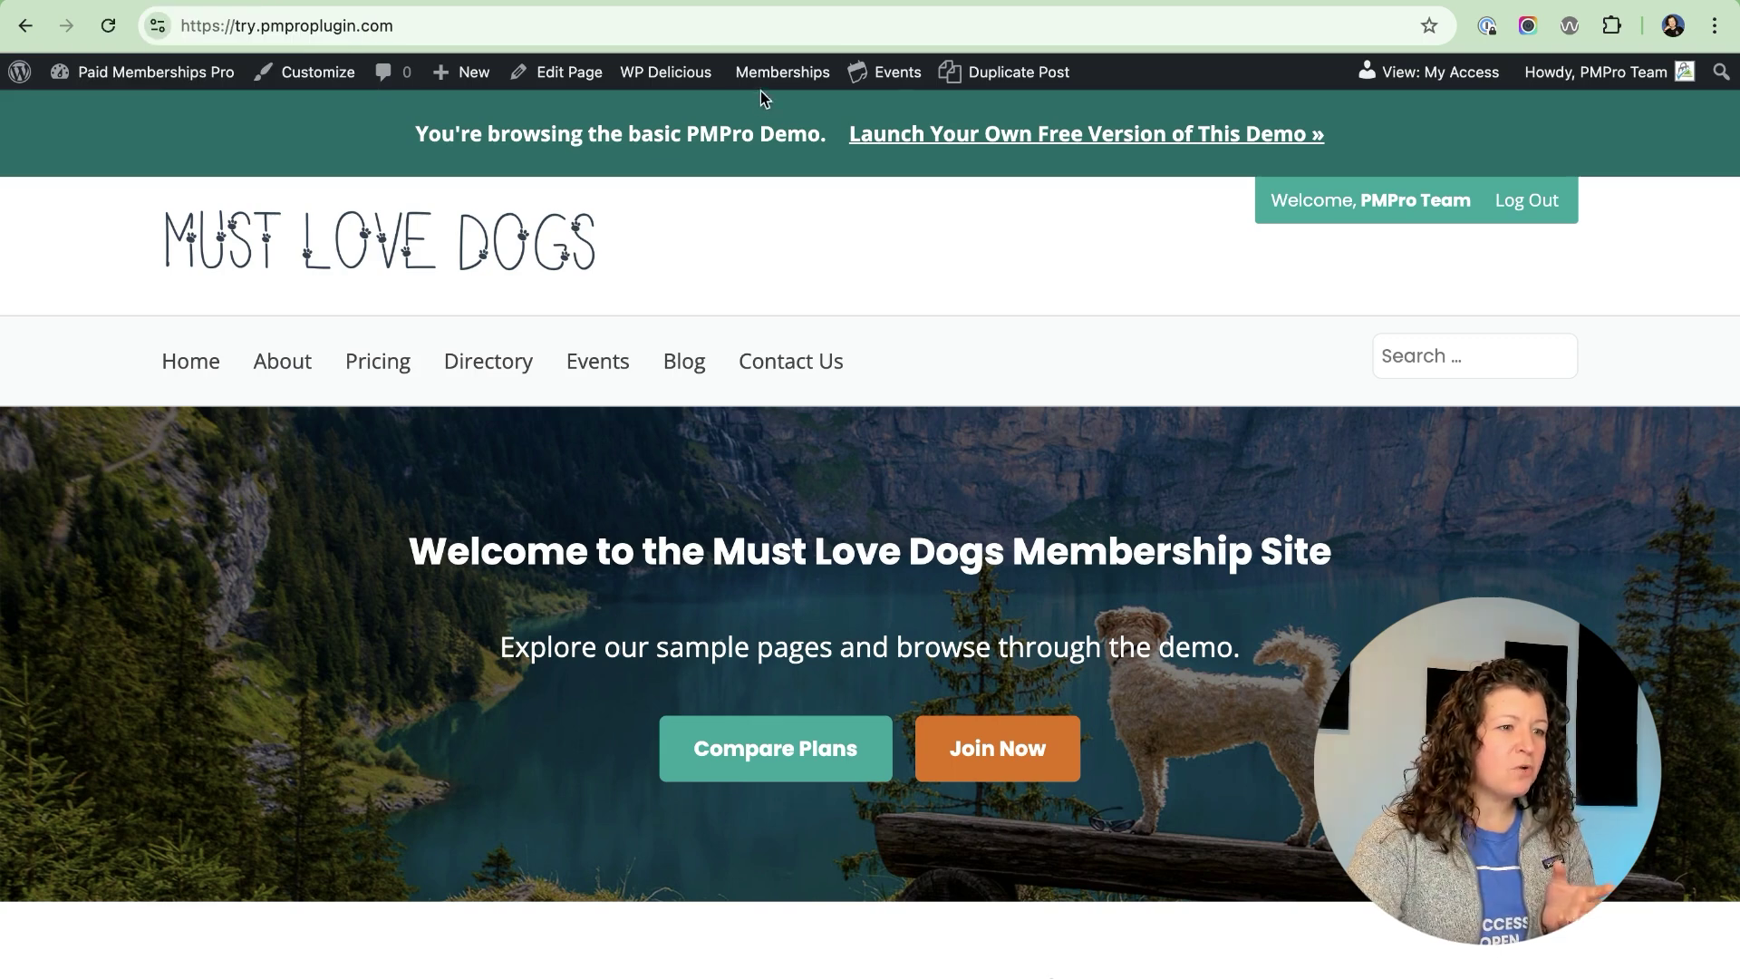
View the logged-in member's account page through the PMPro Team link
left_click(1379, 210)
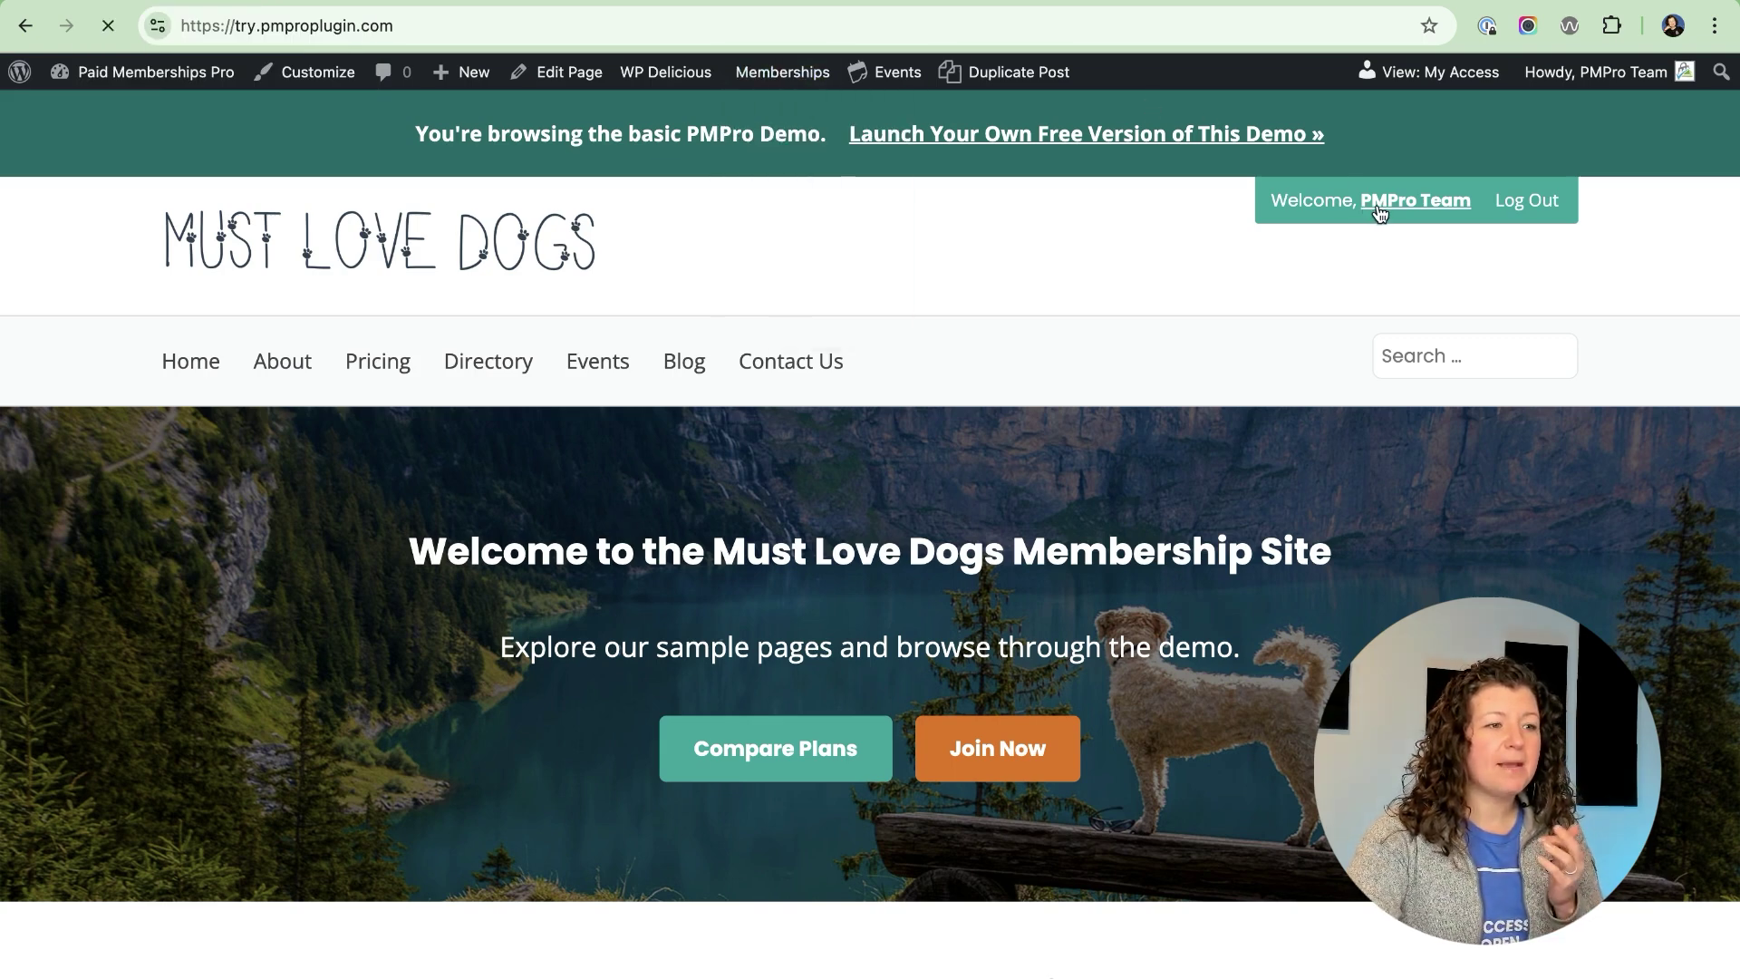
scroll(1320, 321, "down", 7)
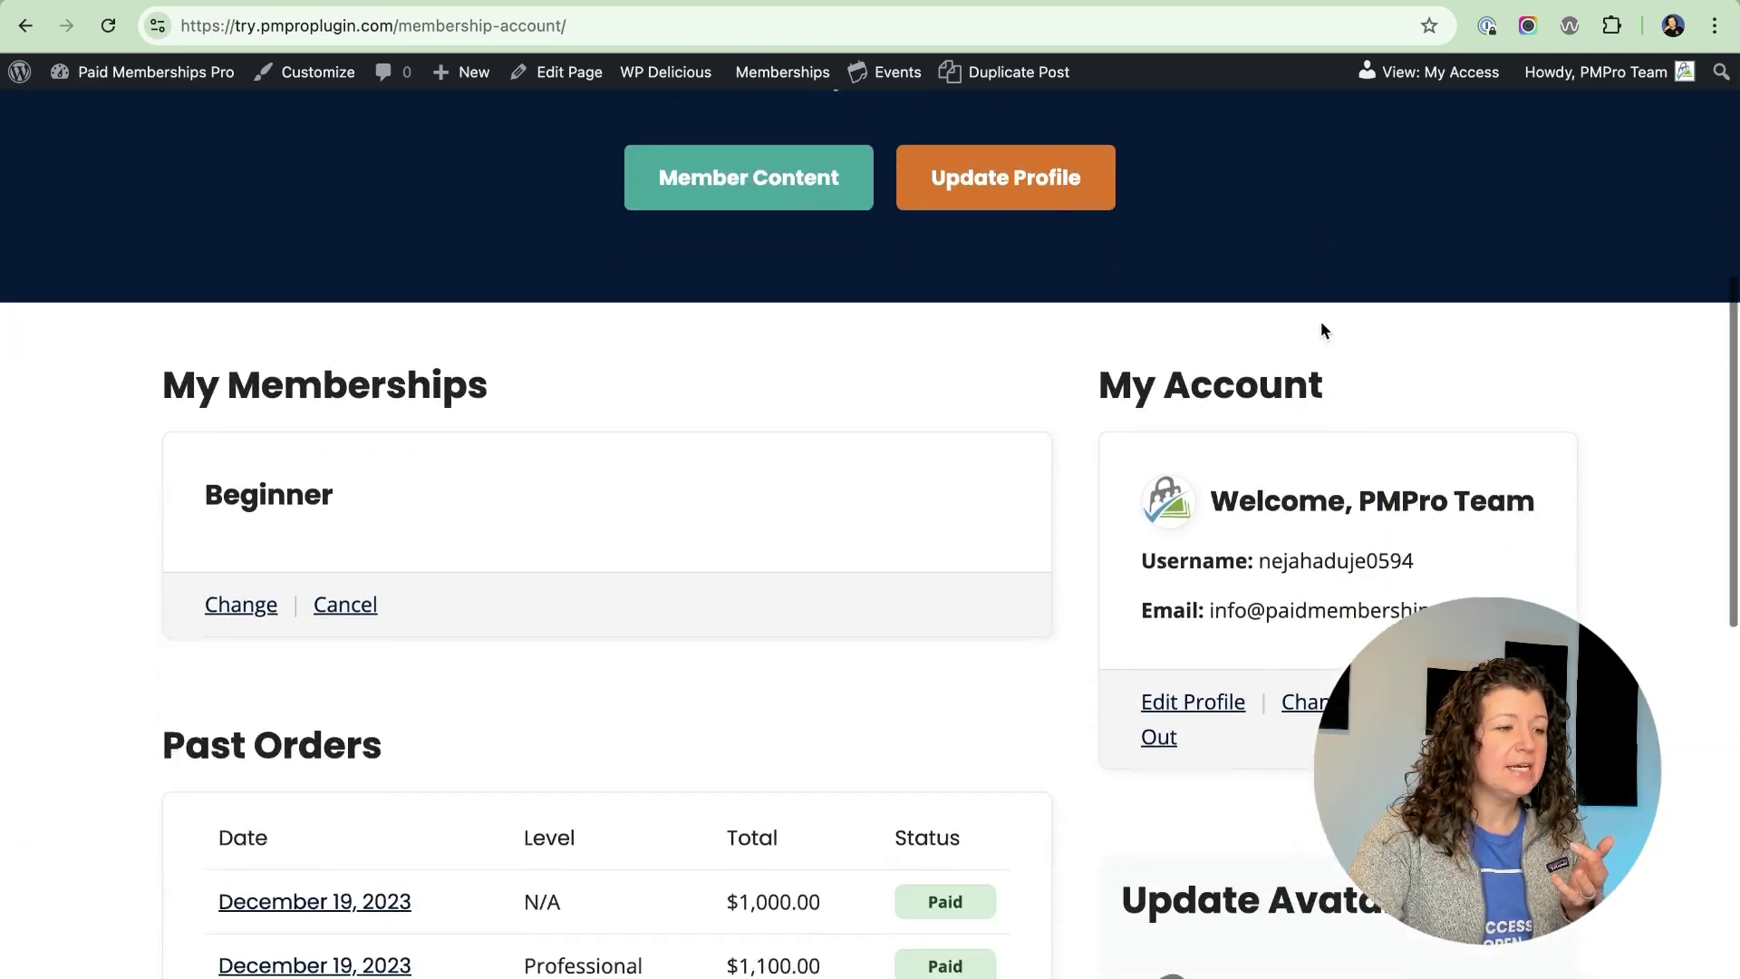
scroll(1320, 330, "down", 2)
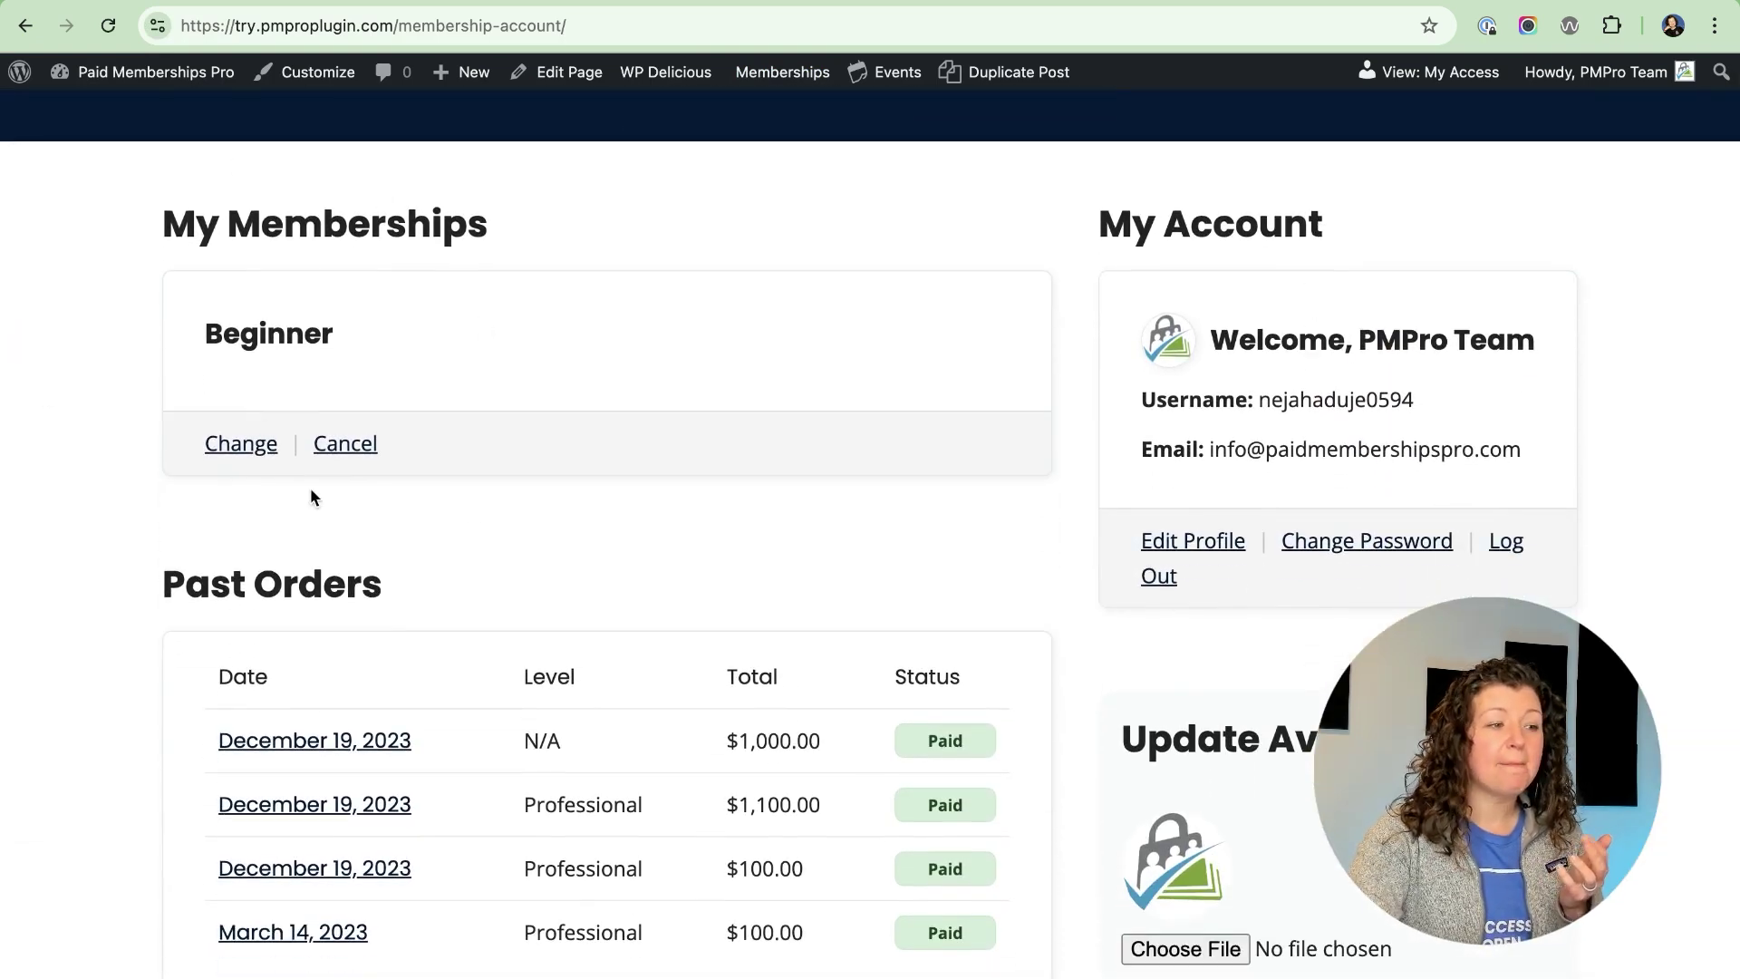
Open Memberships > Settings in a new tab to see the Beginner, Enhanced and Professional levels
mouse_move(761, 72)
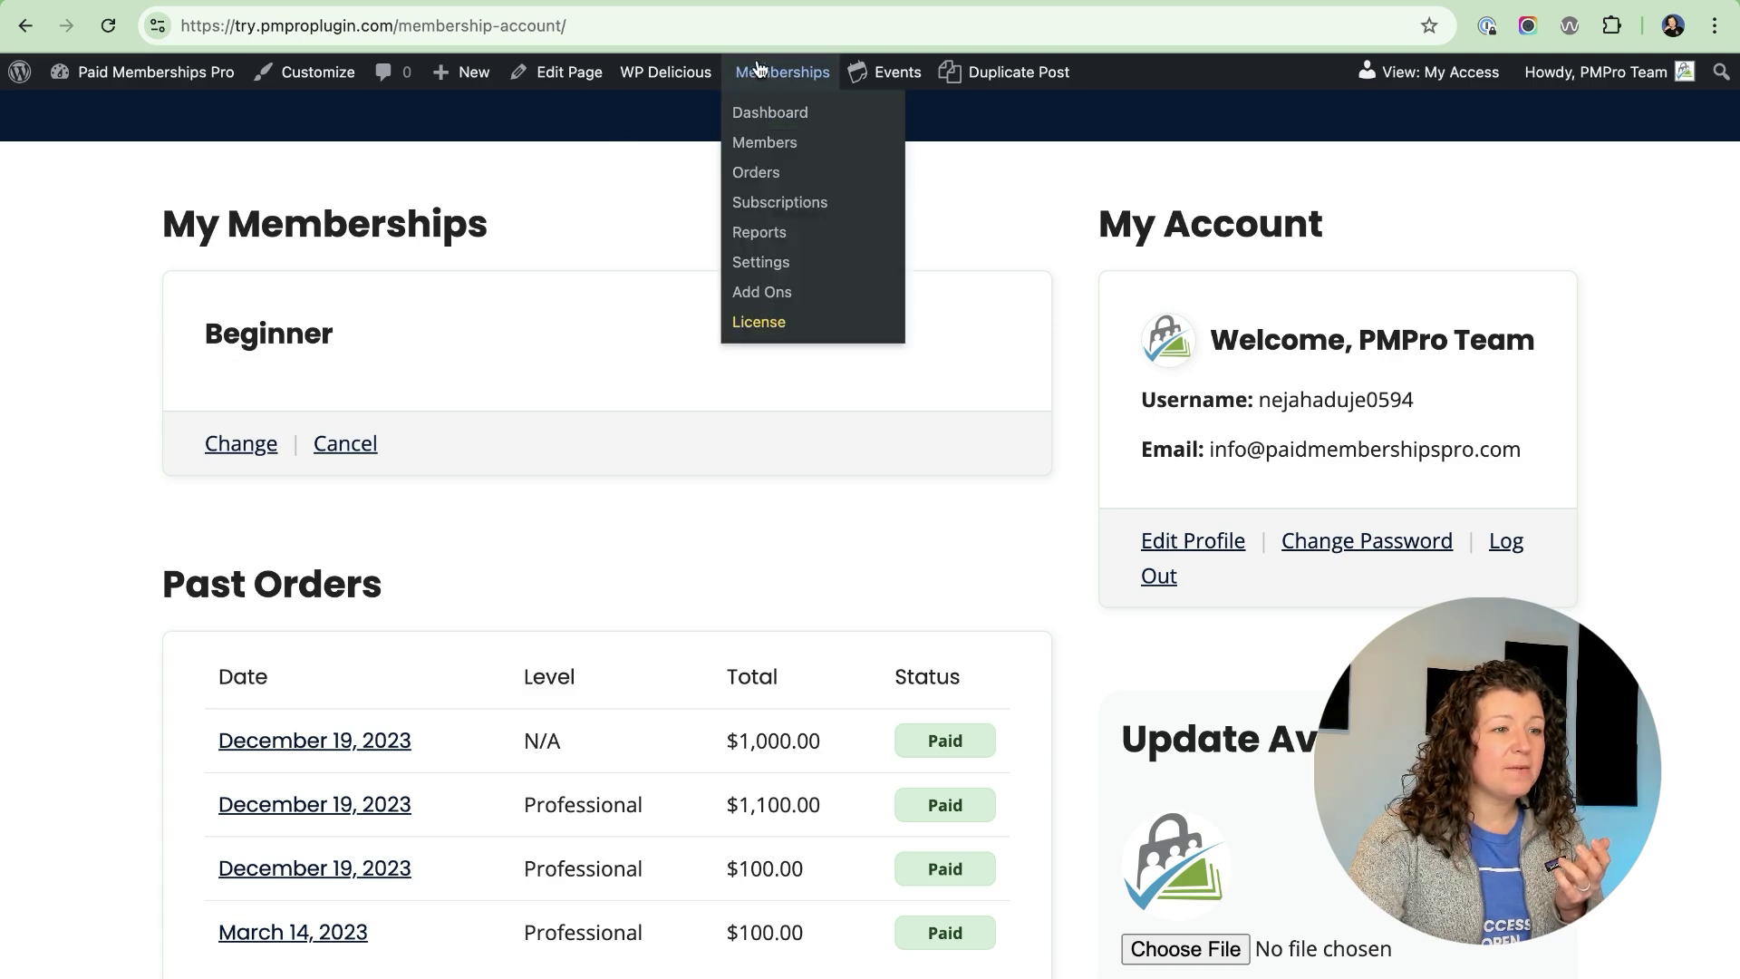
right_click(759, 272)
left_click(779, 276)
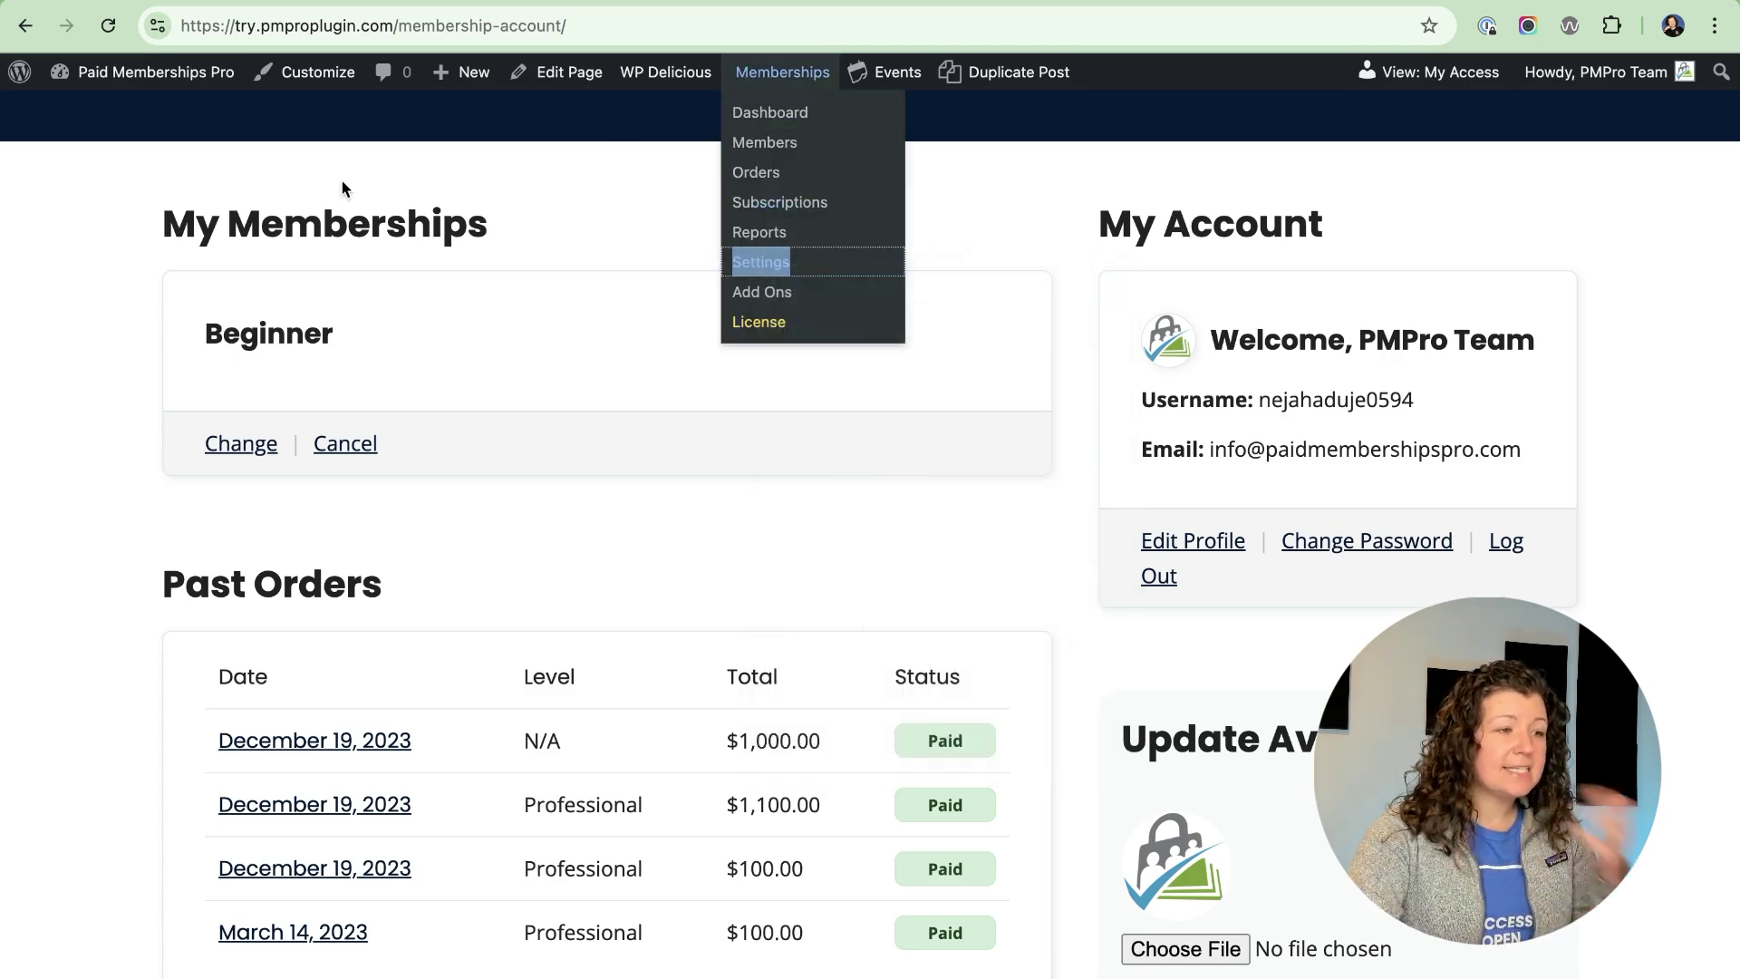
key("ctrl+Tab")
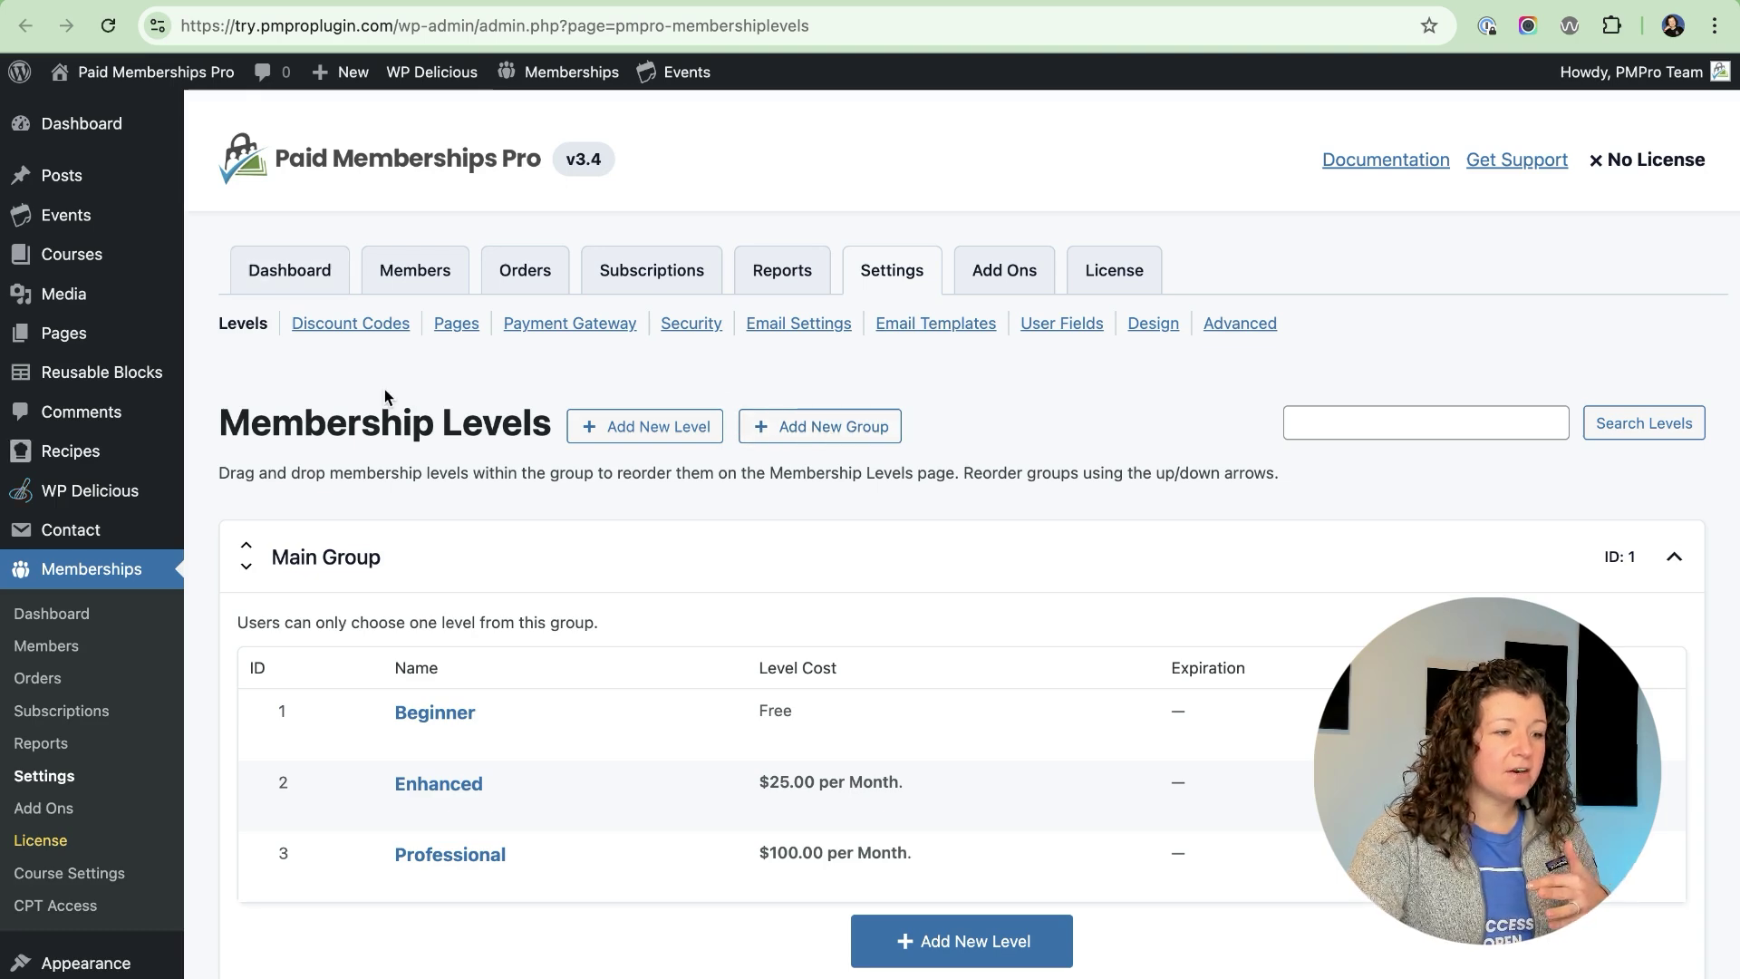
scroll(575, 295, "down", 4)
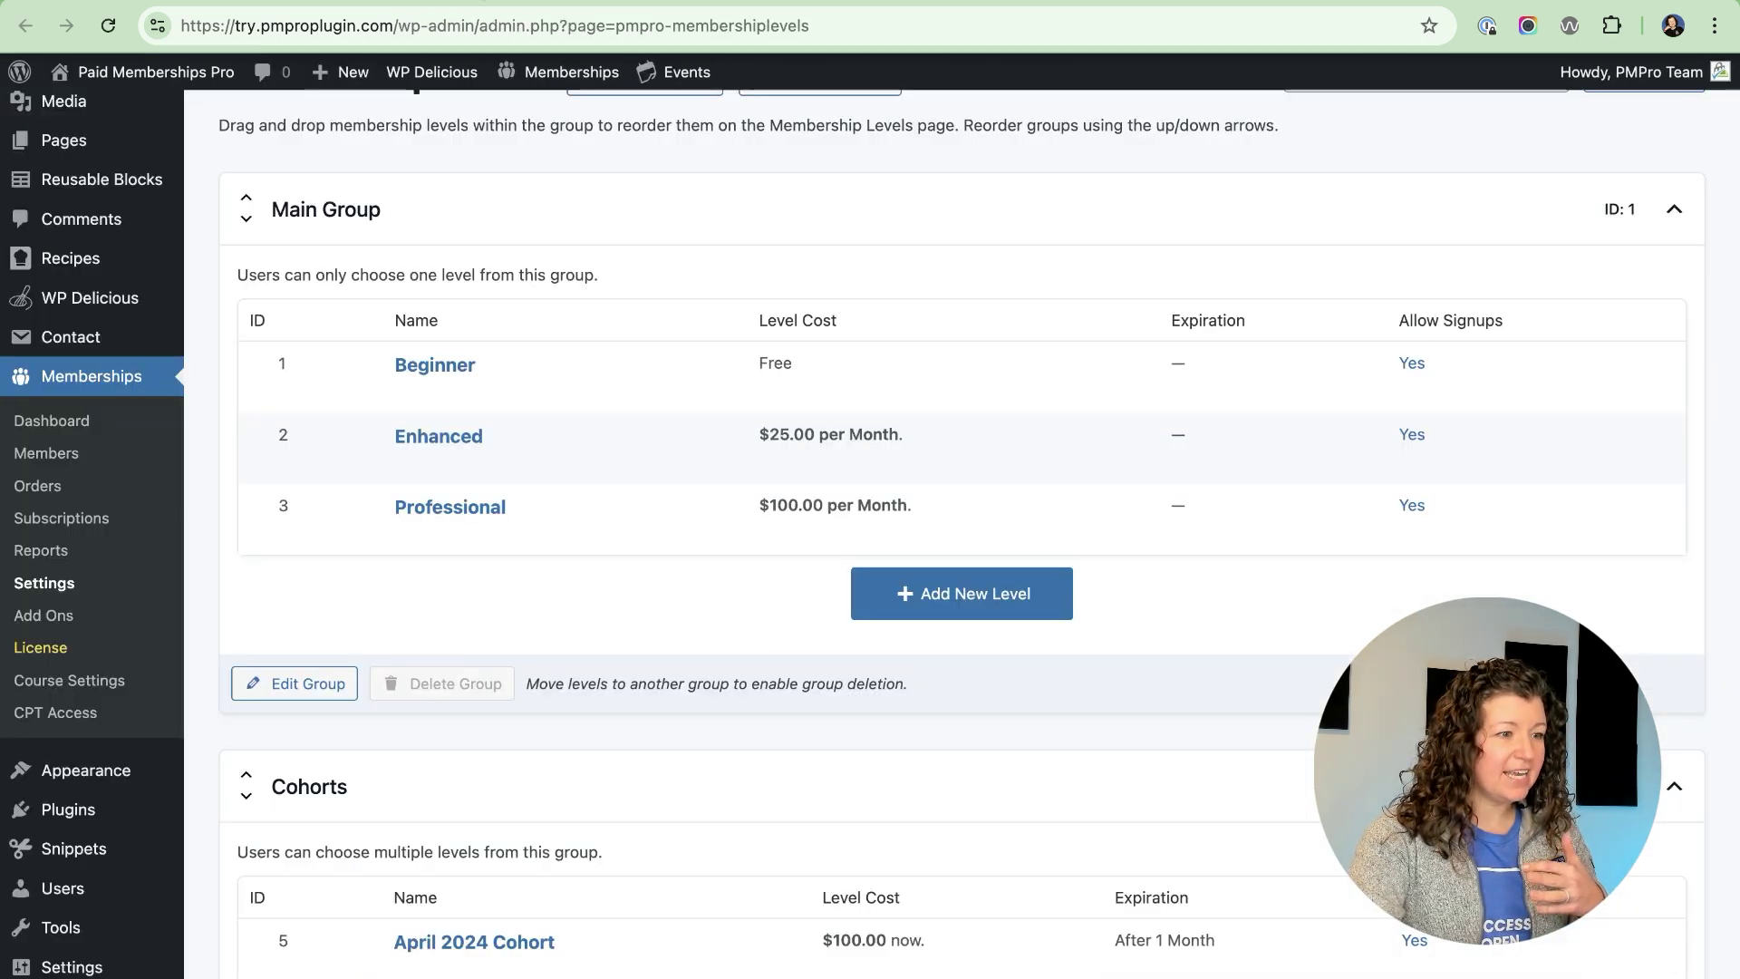
Give the Beginner level the account message 'Links to feat' and save the level
left_click(405, 399)
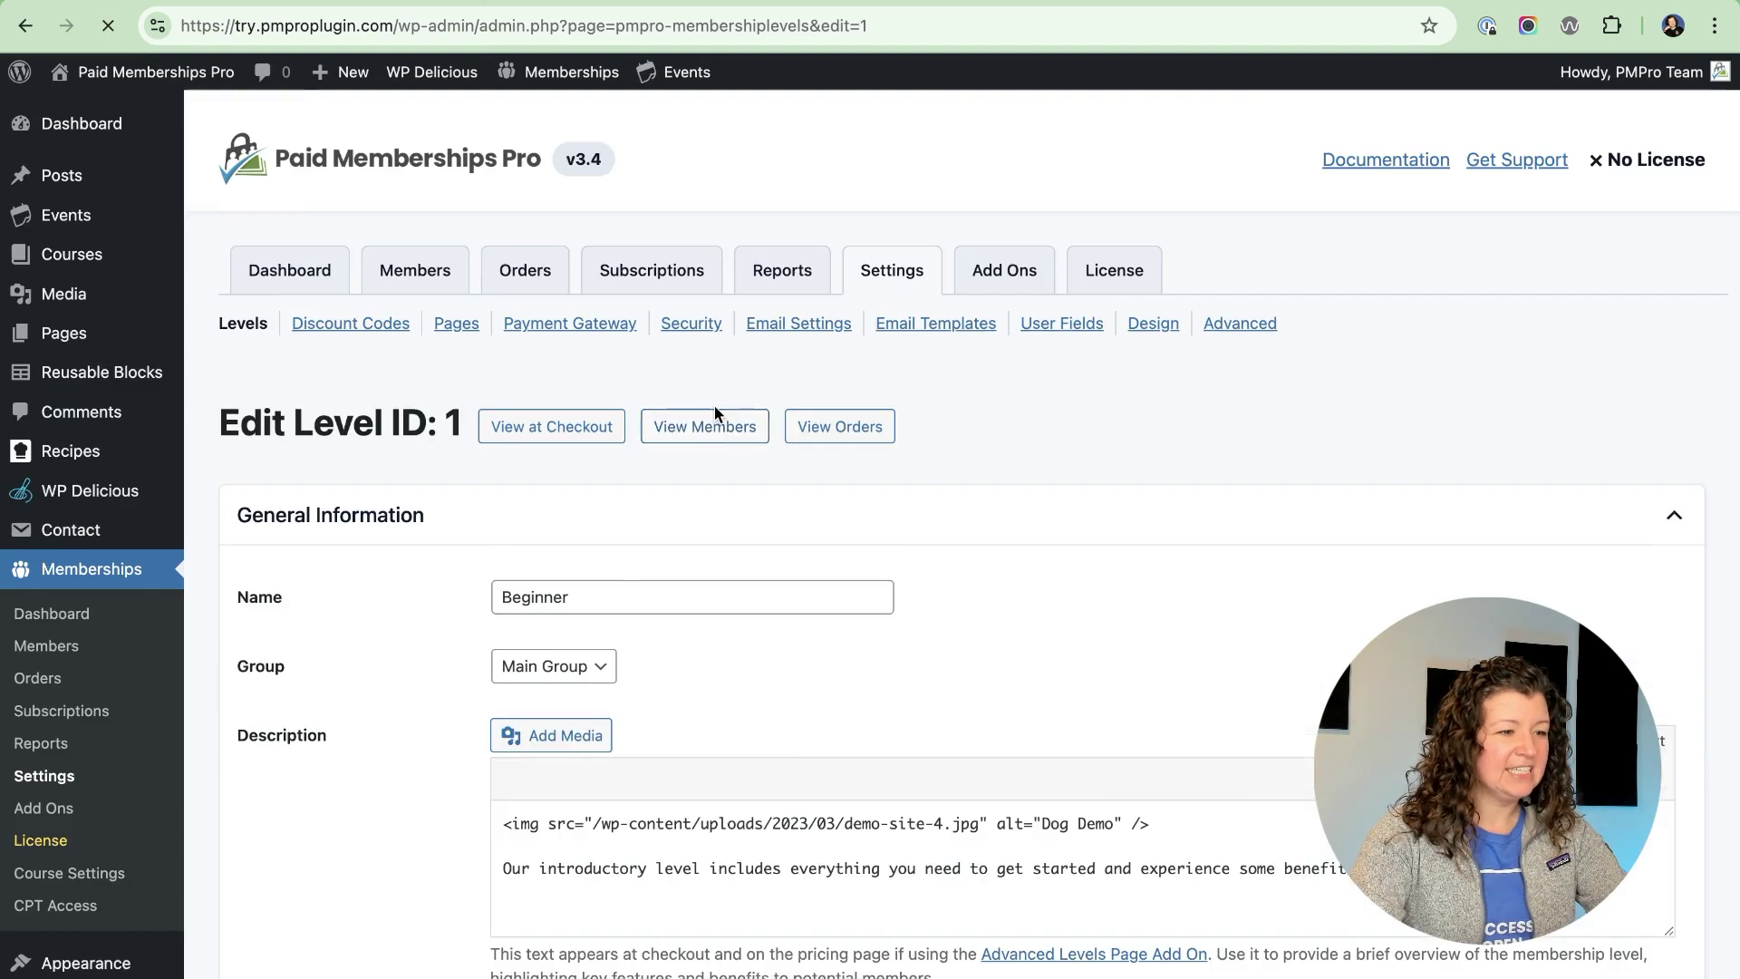
scroll(714, 405, "down", 10)
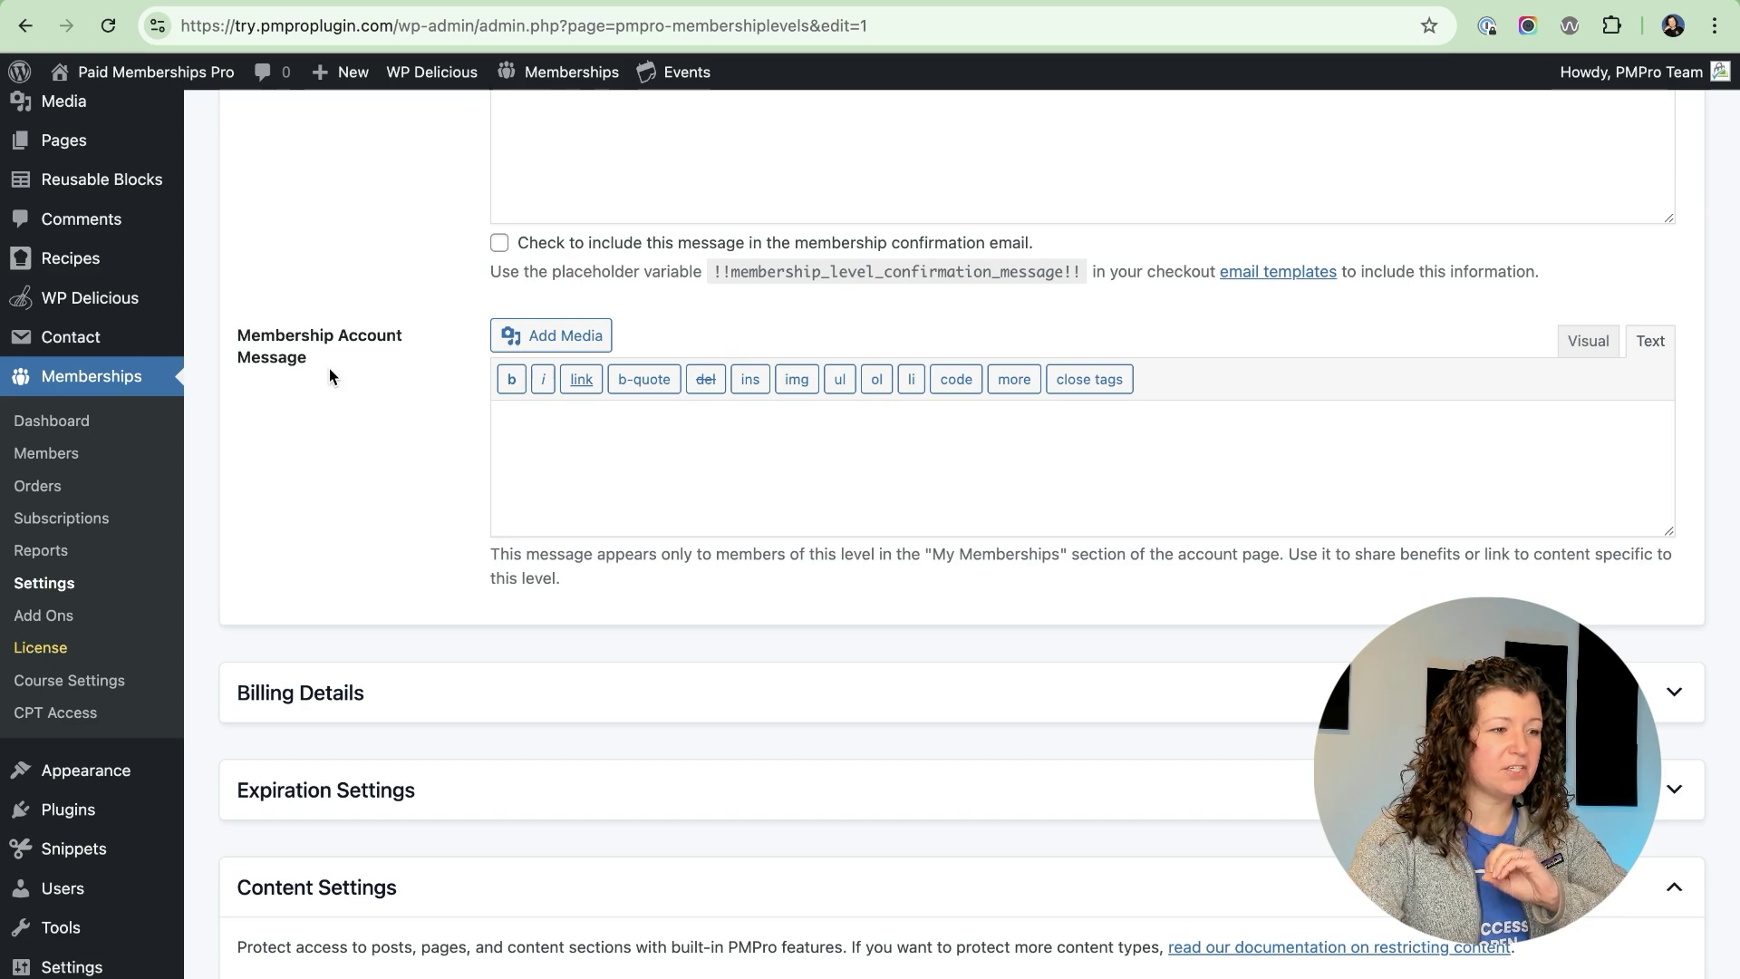
left_click(544, 437)
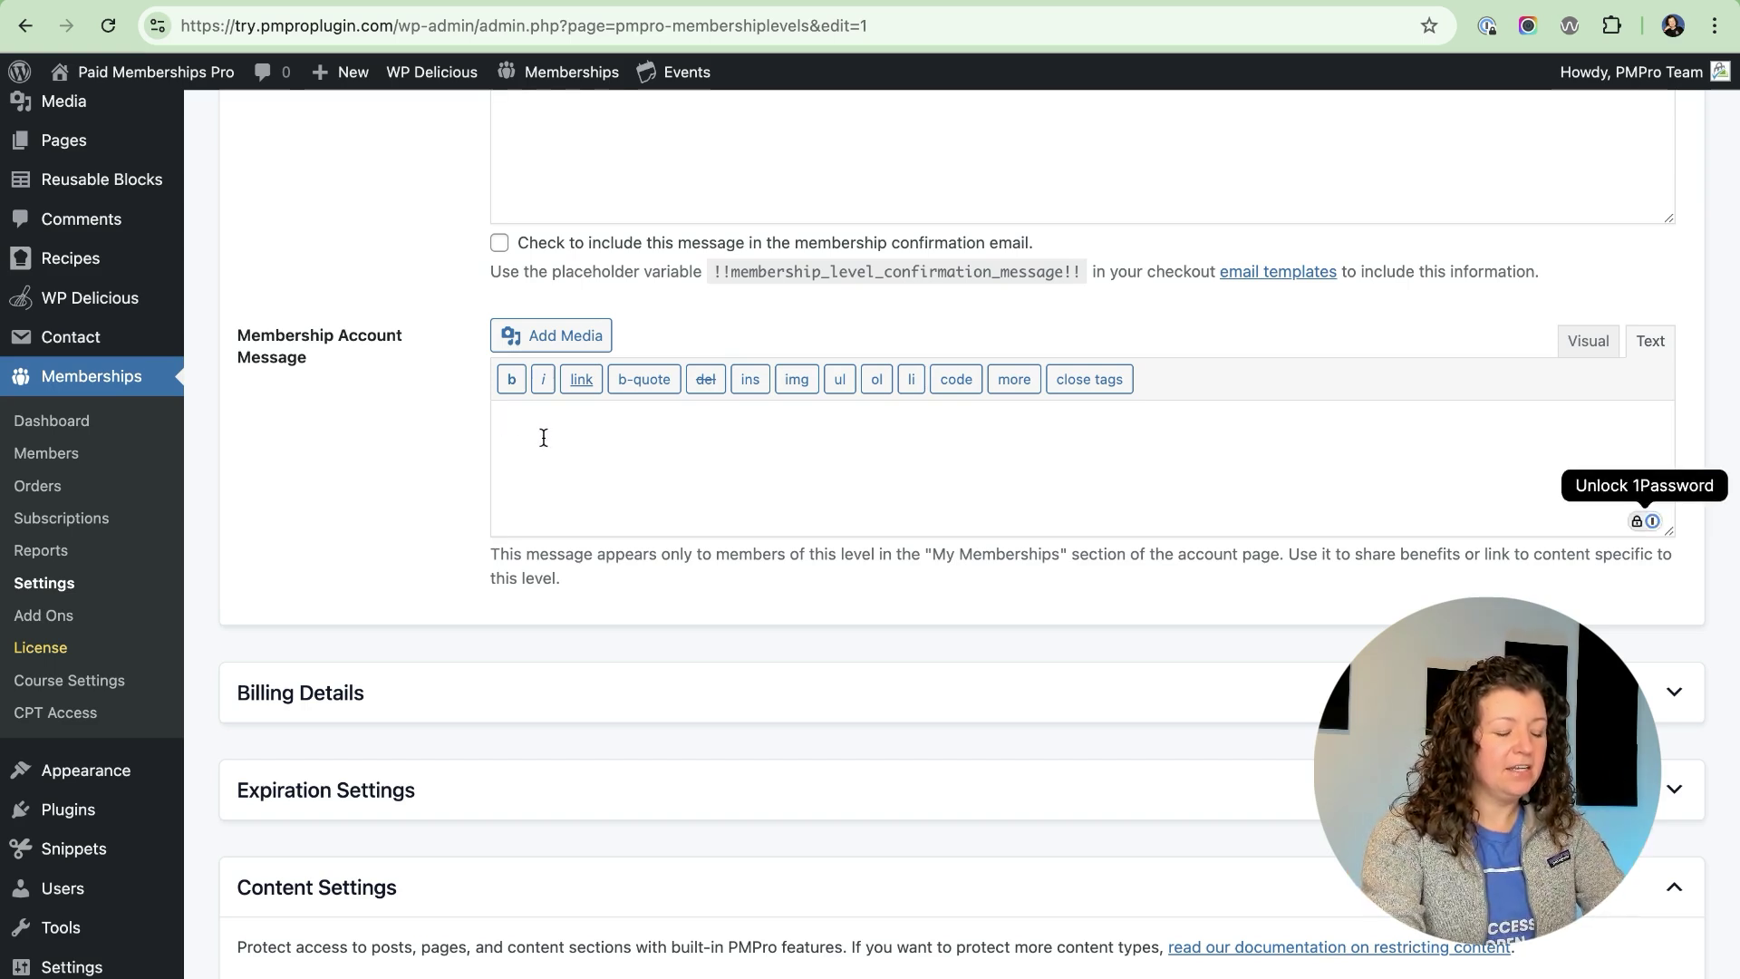
type("Links to features here!")
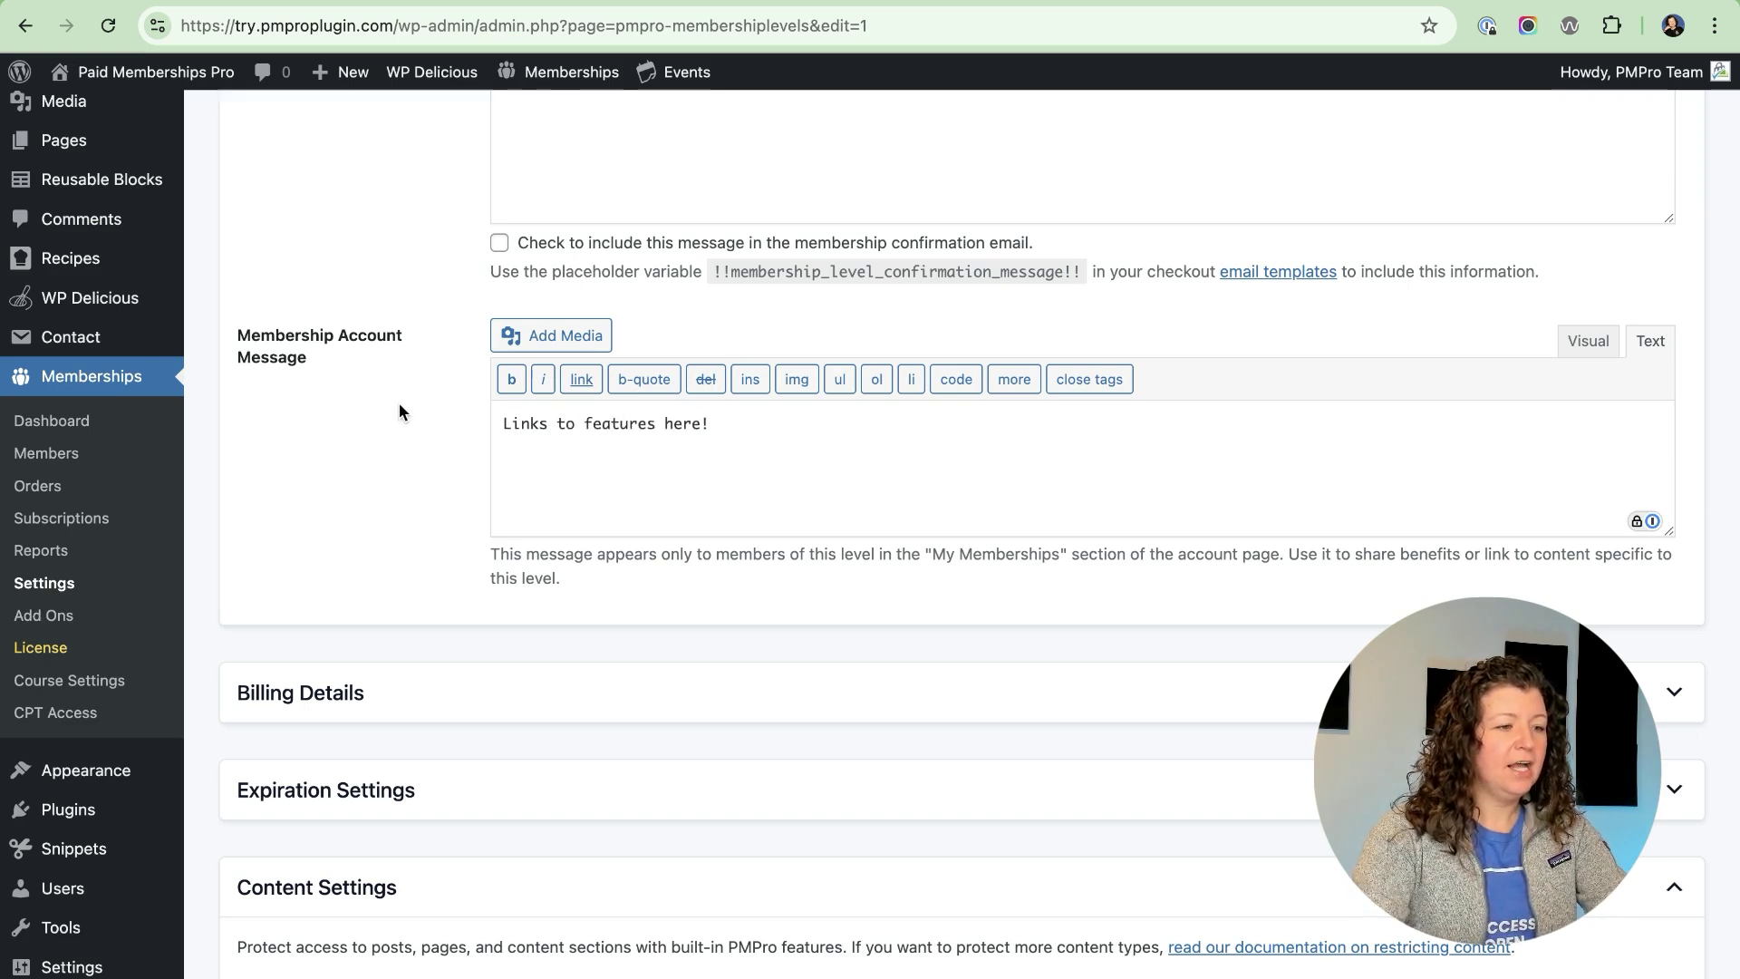
scroll(399, 412, "down", 10)
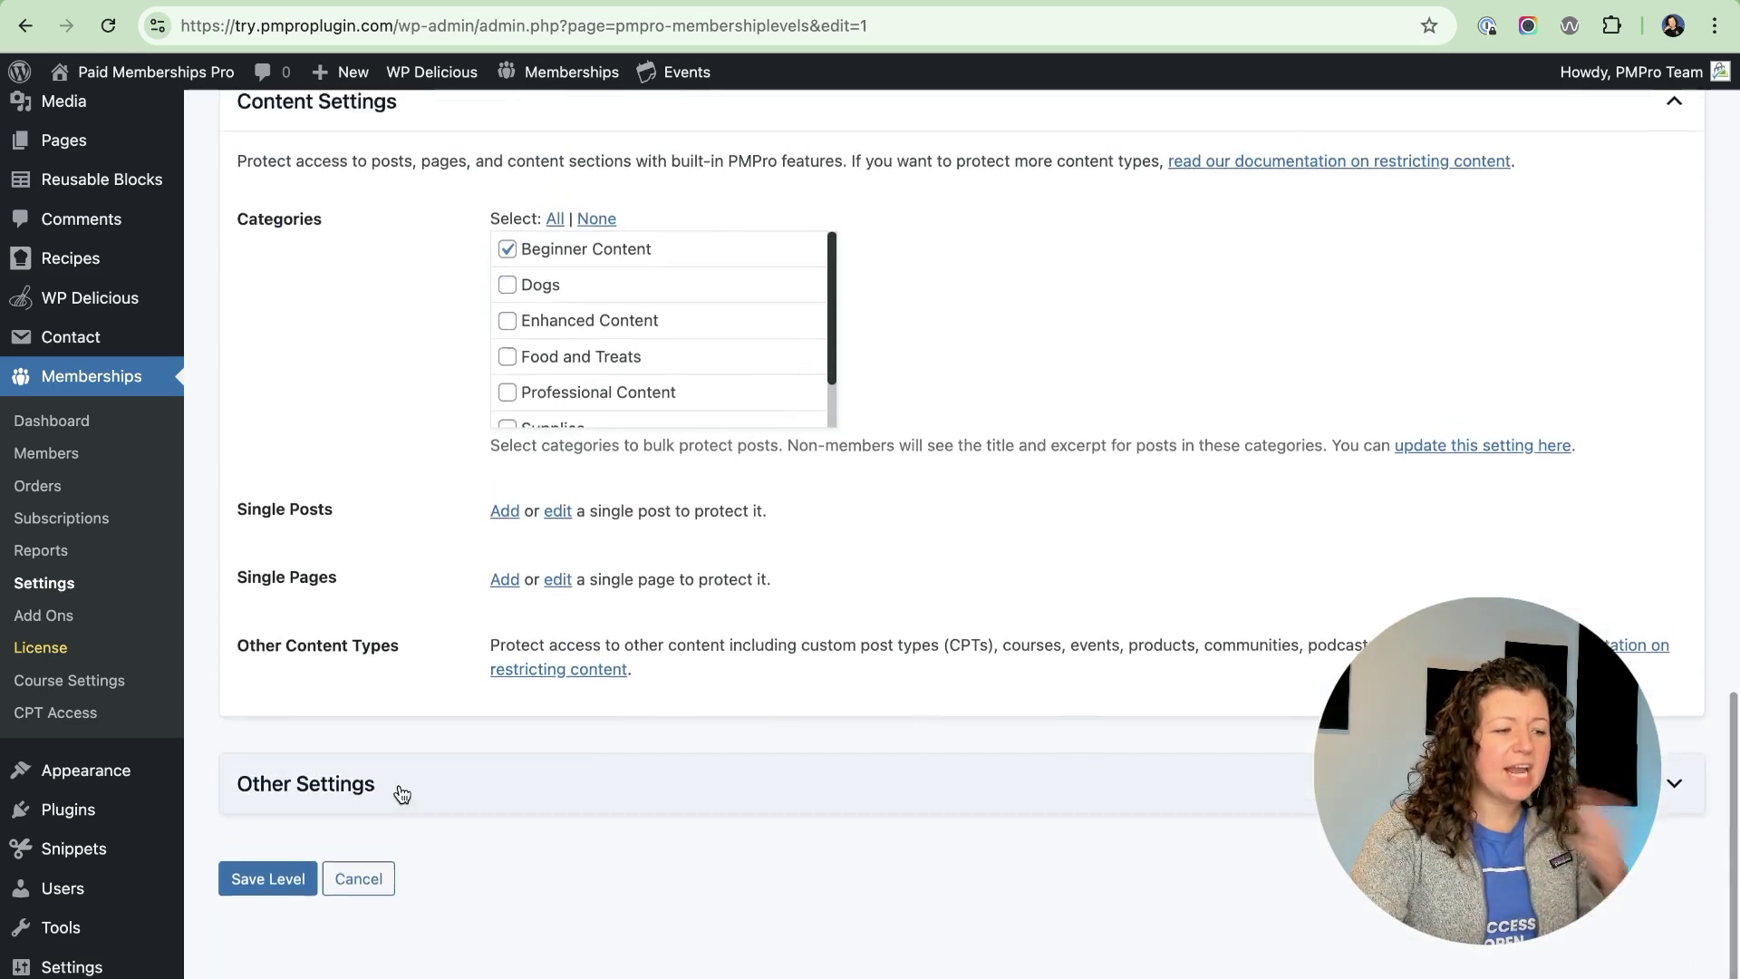
left_click(267, 890)
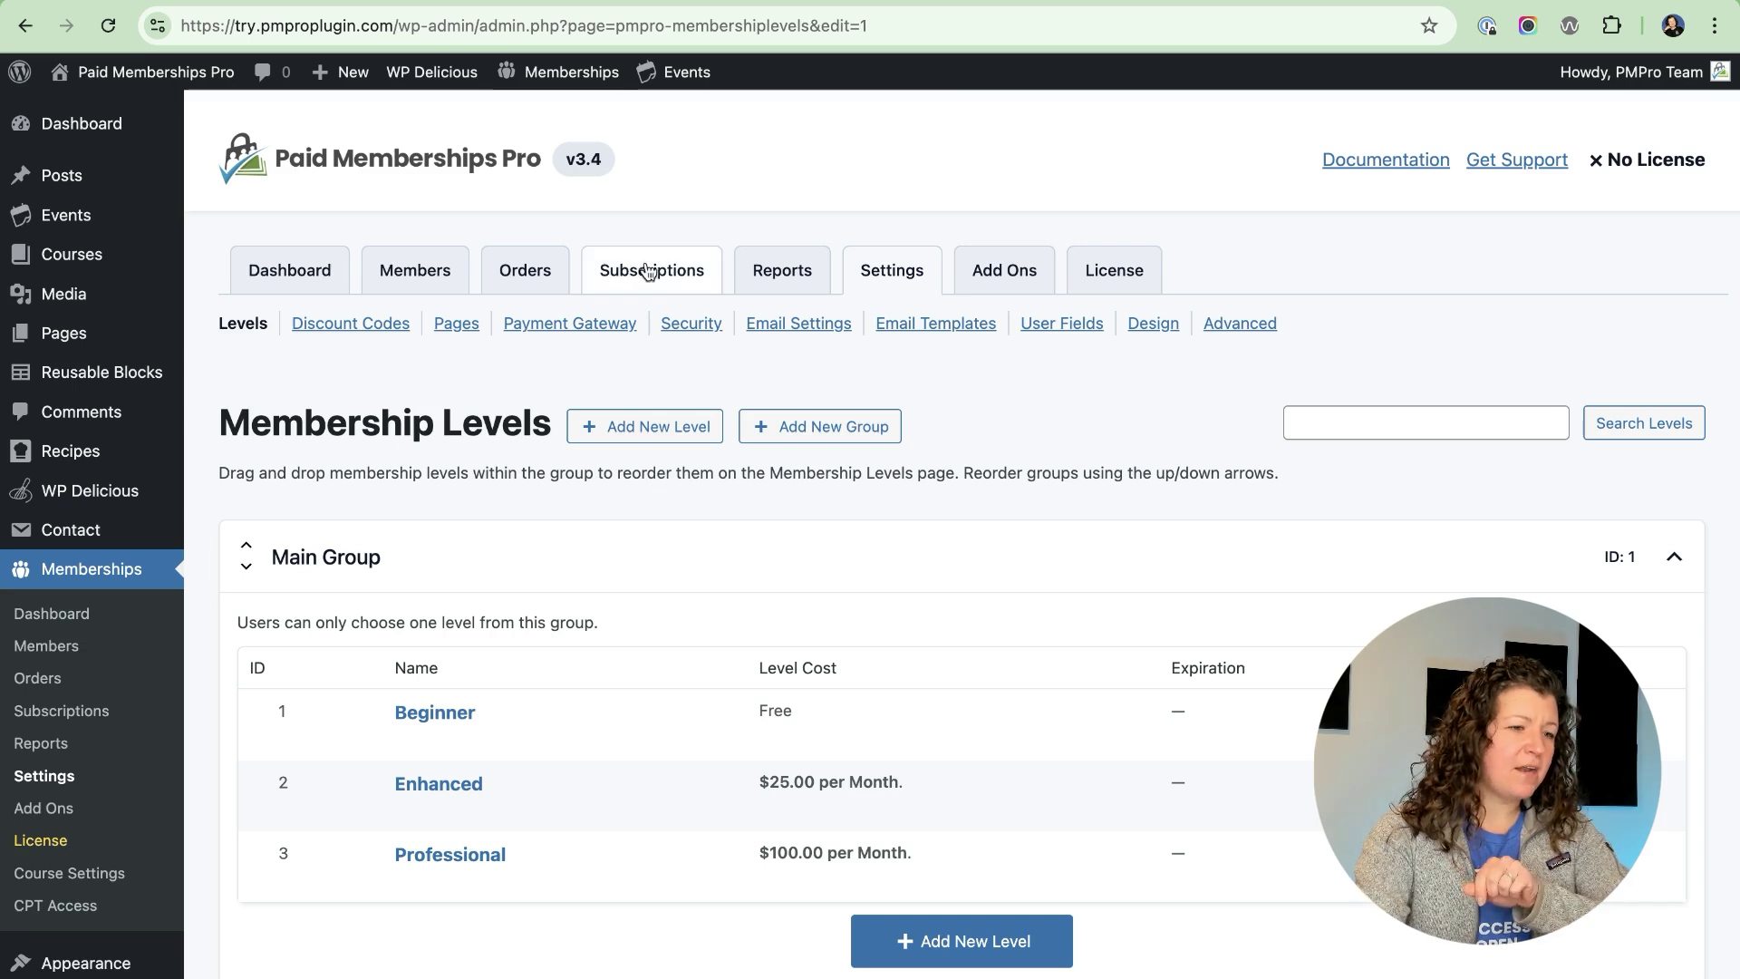
left_click(768, 288)
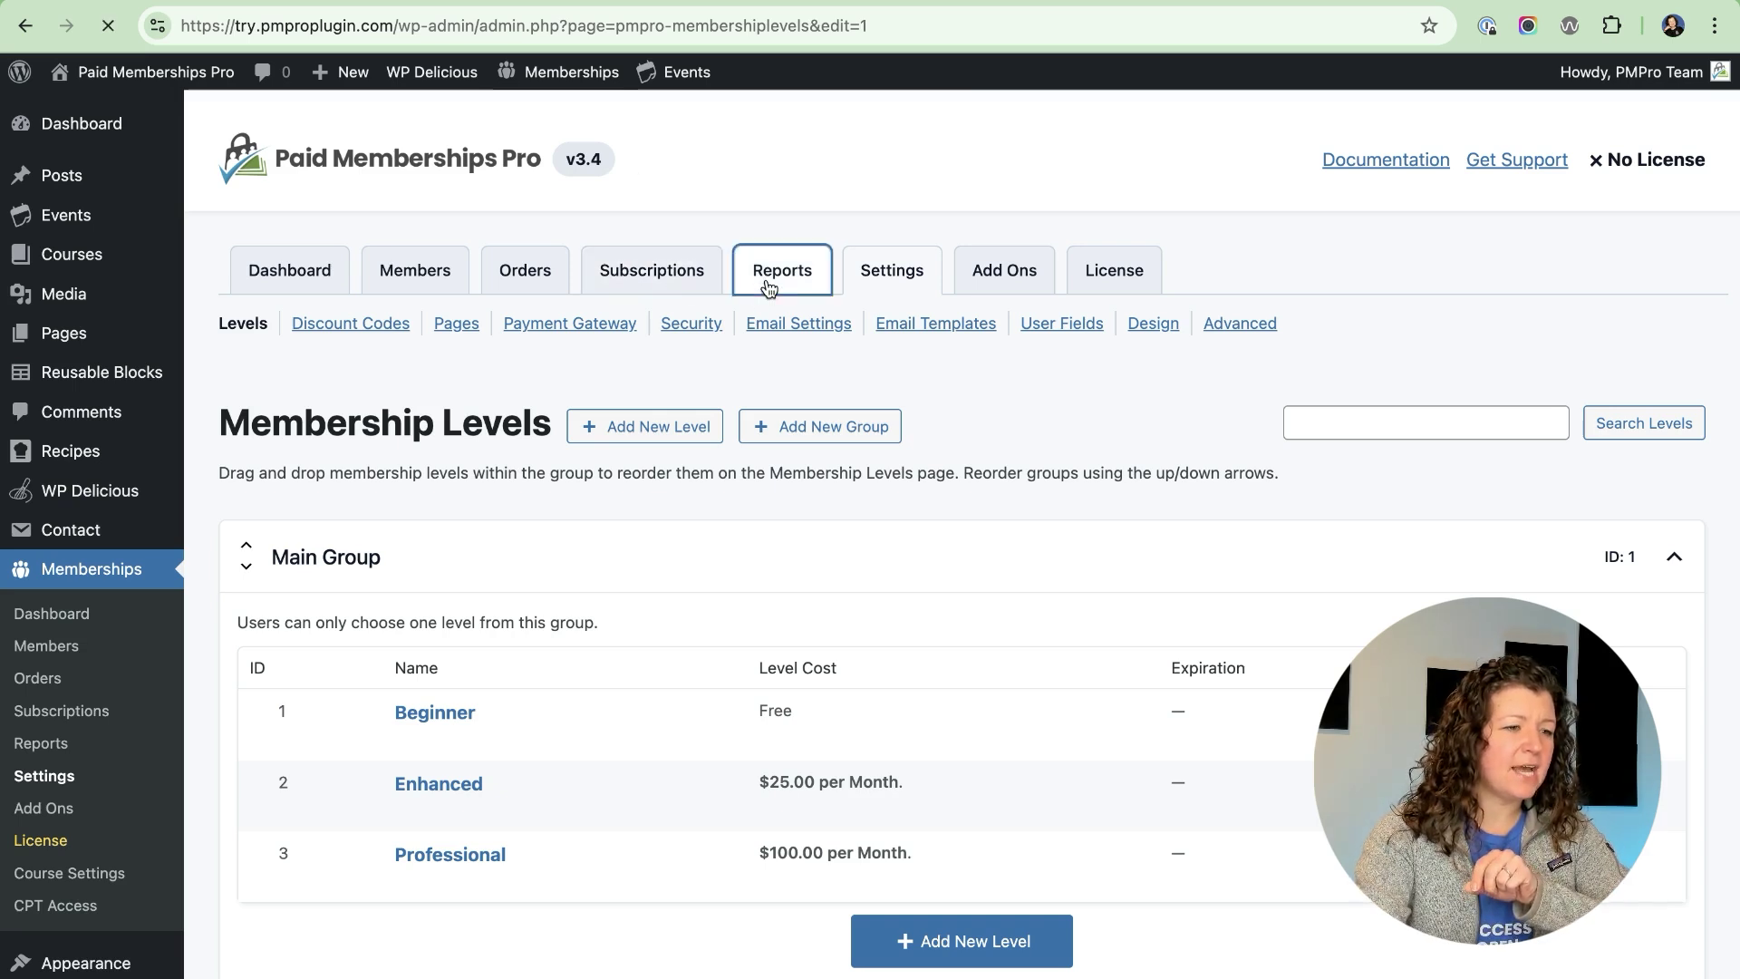
Set the Sales and Revenue report to a custom range starting January 15, 2025
scroll(769, 288, "down", 3)
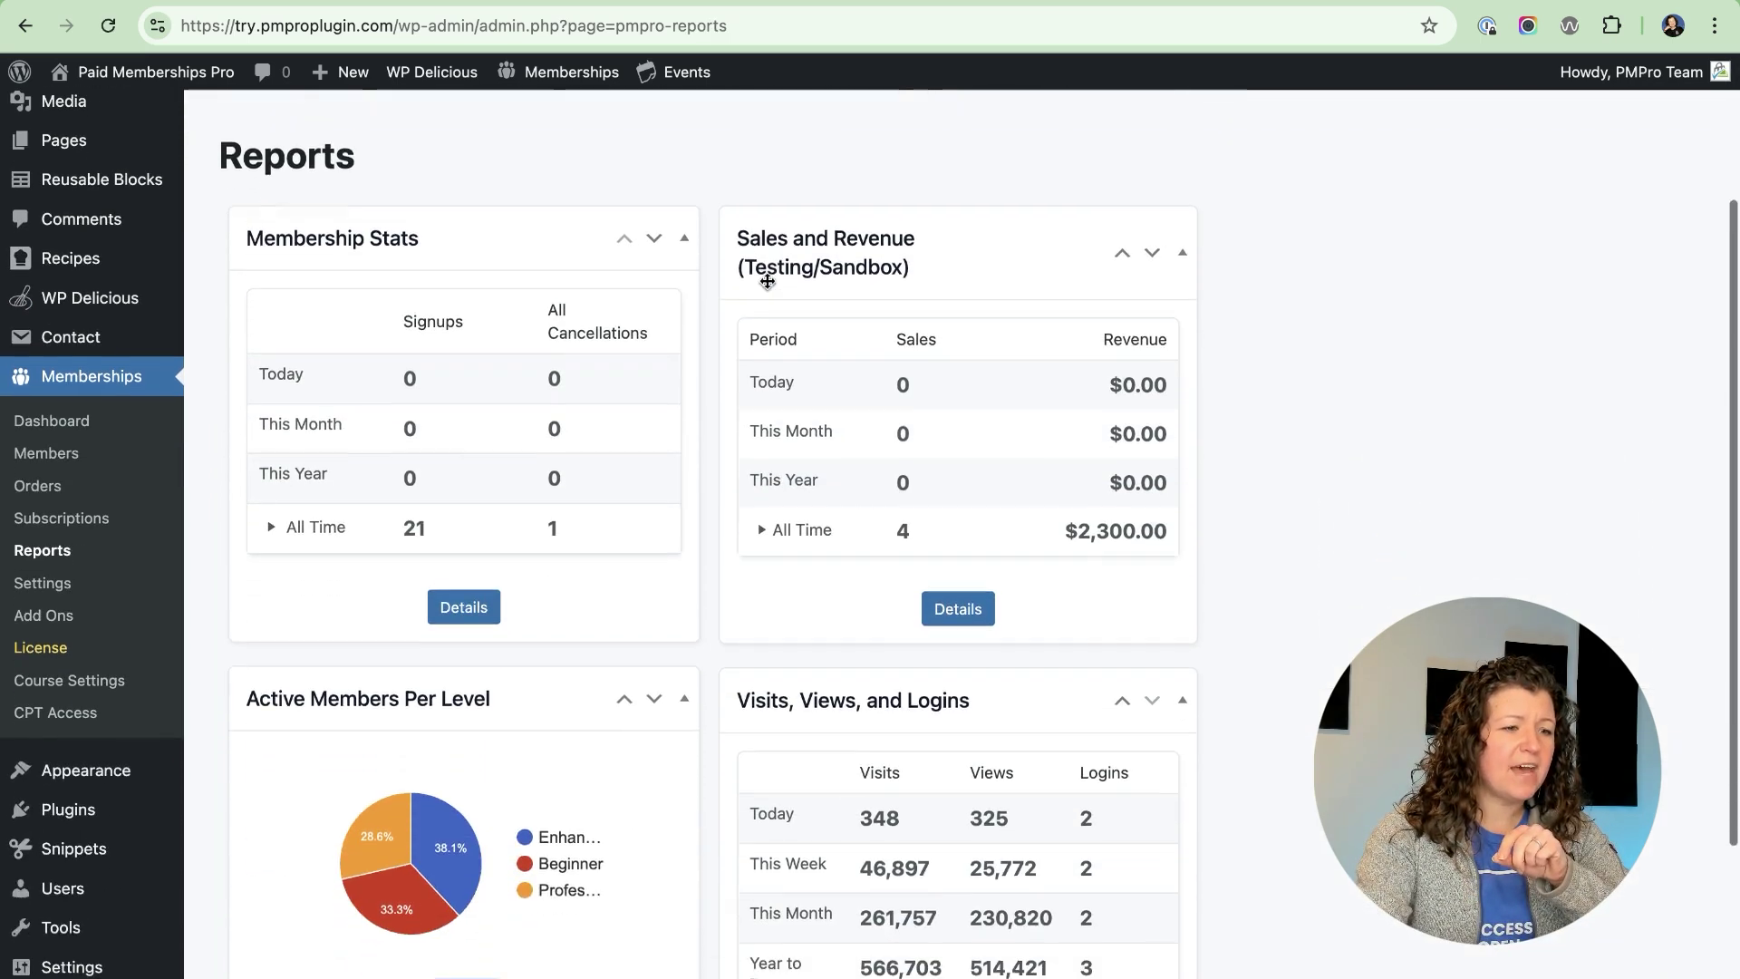
left_click(956, 609)
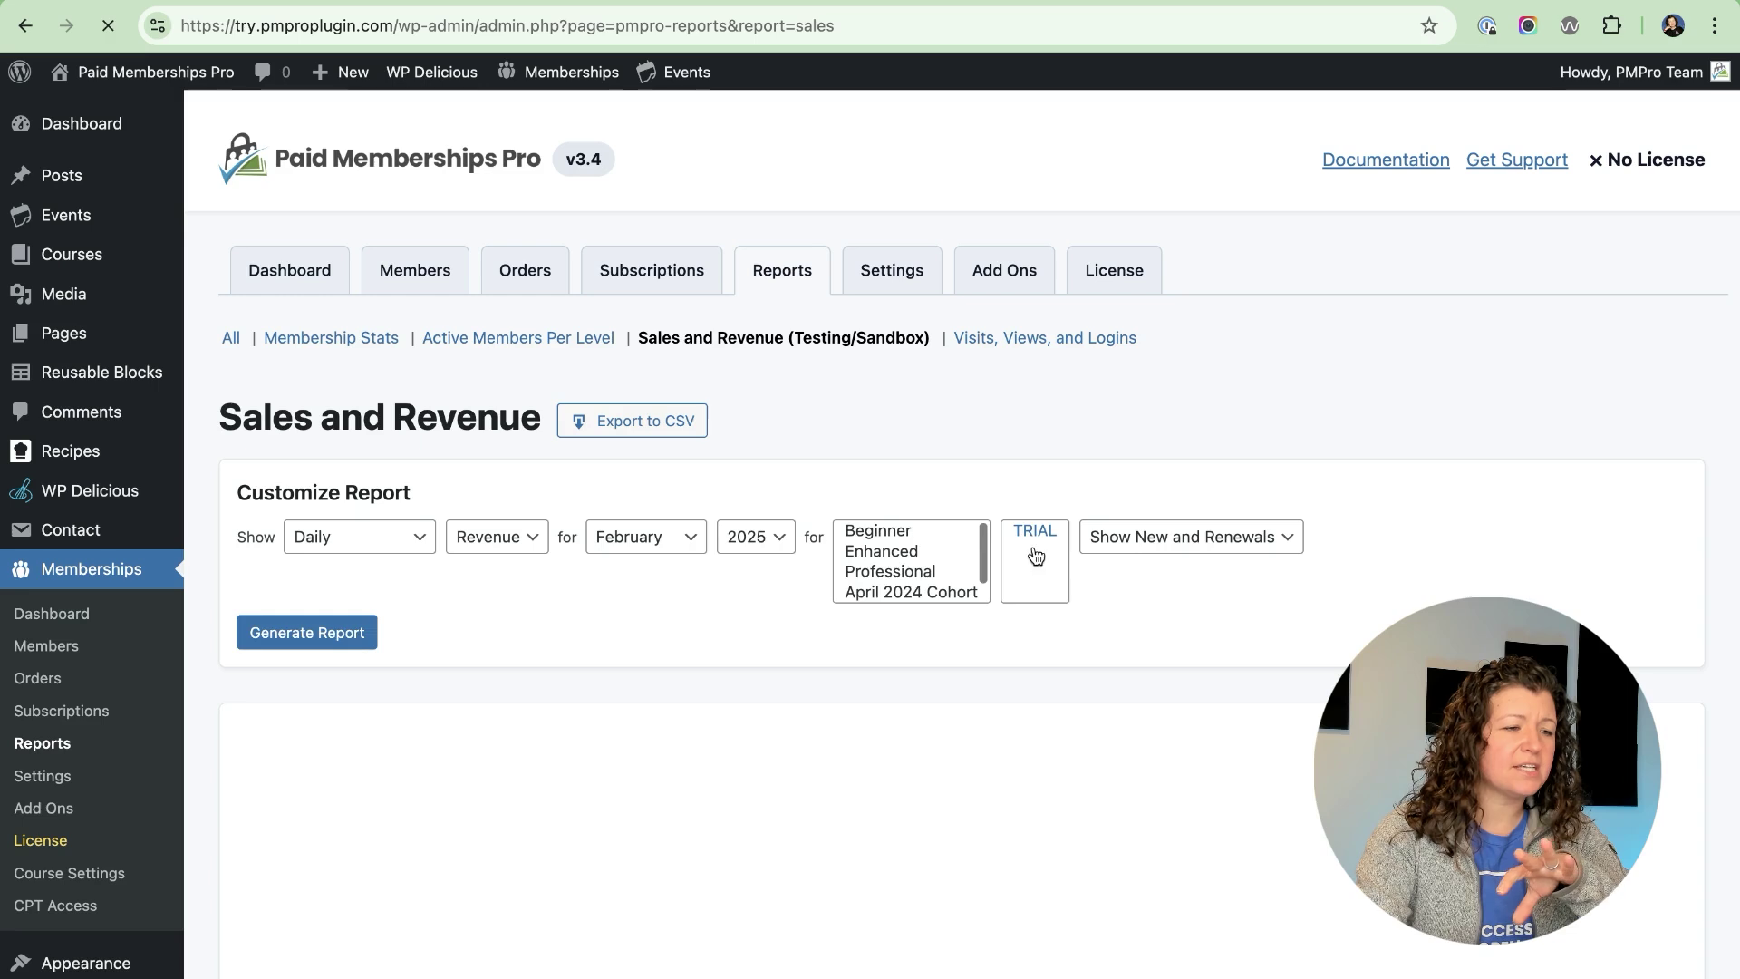
left_click(356, 536)
left_click(364, 698)
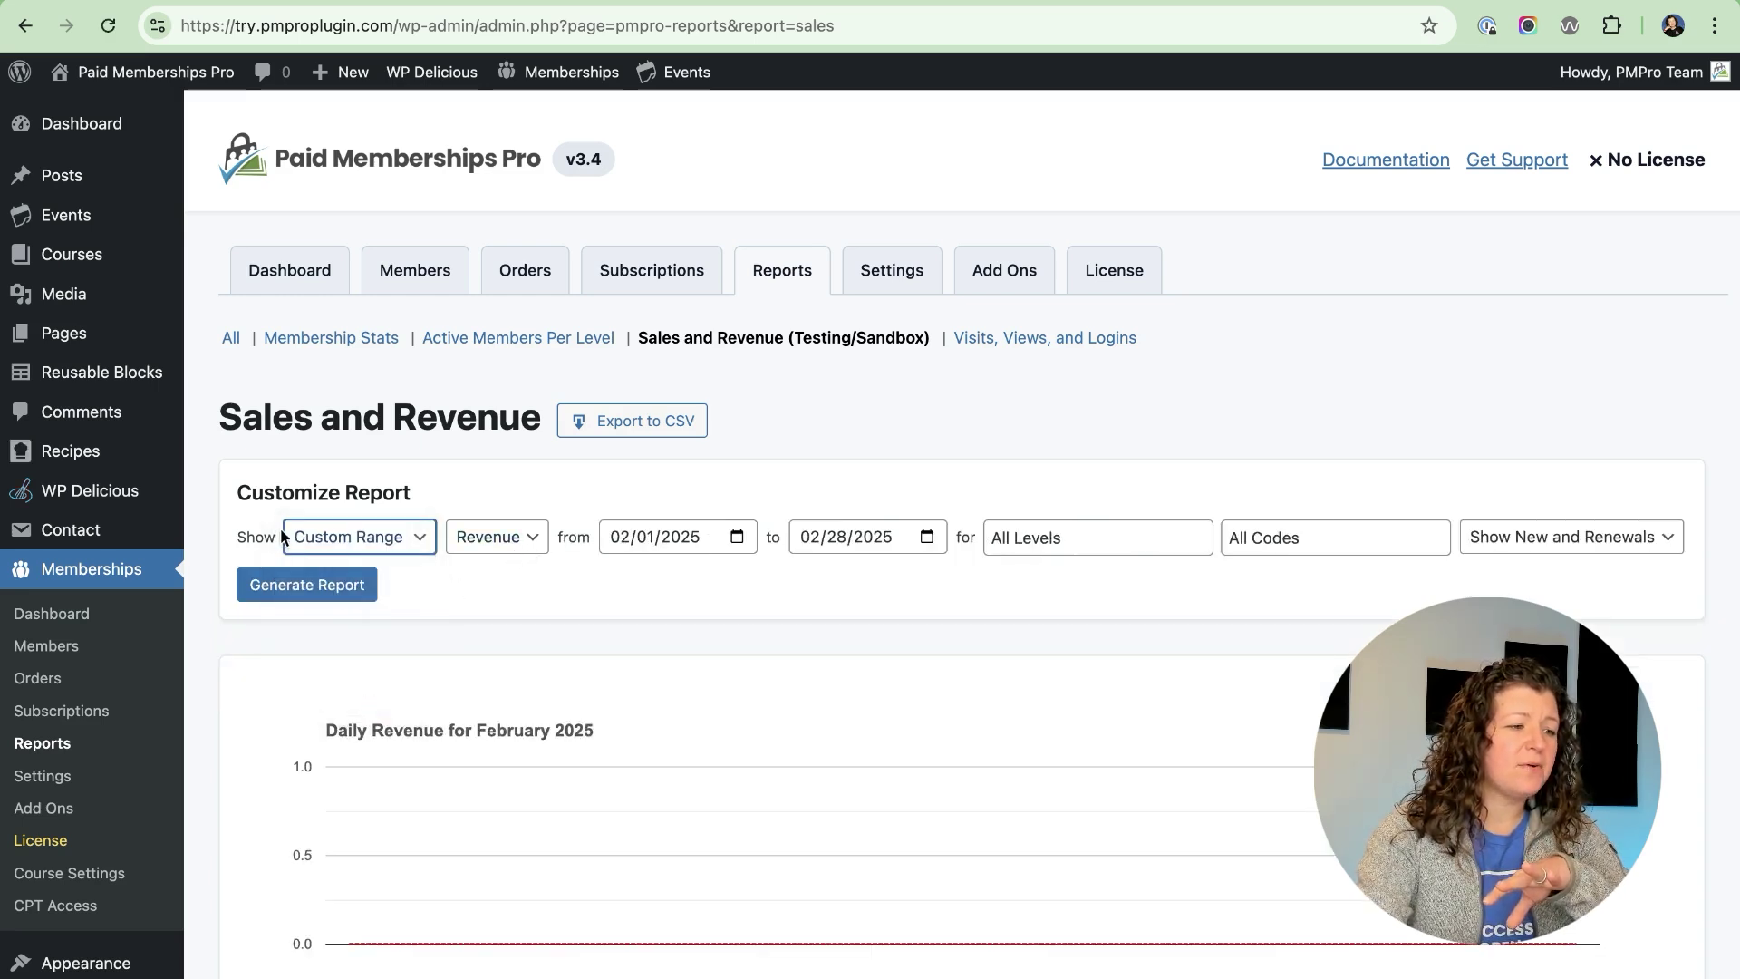
left_click(741, 540)
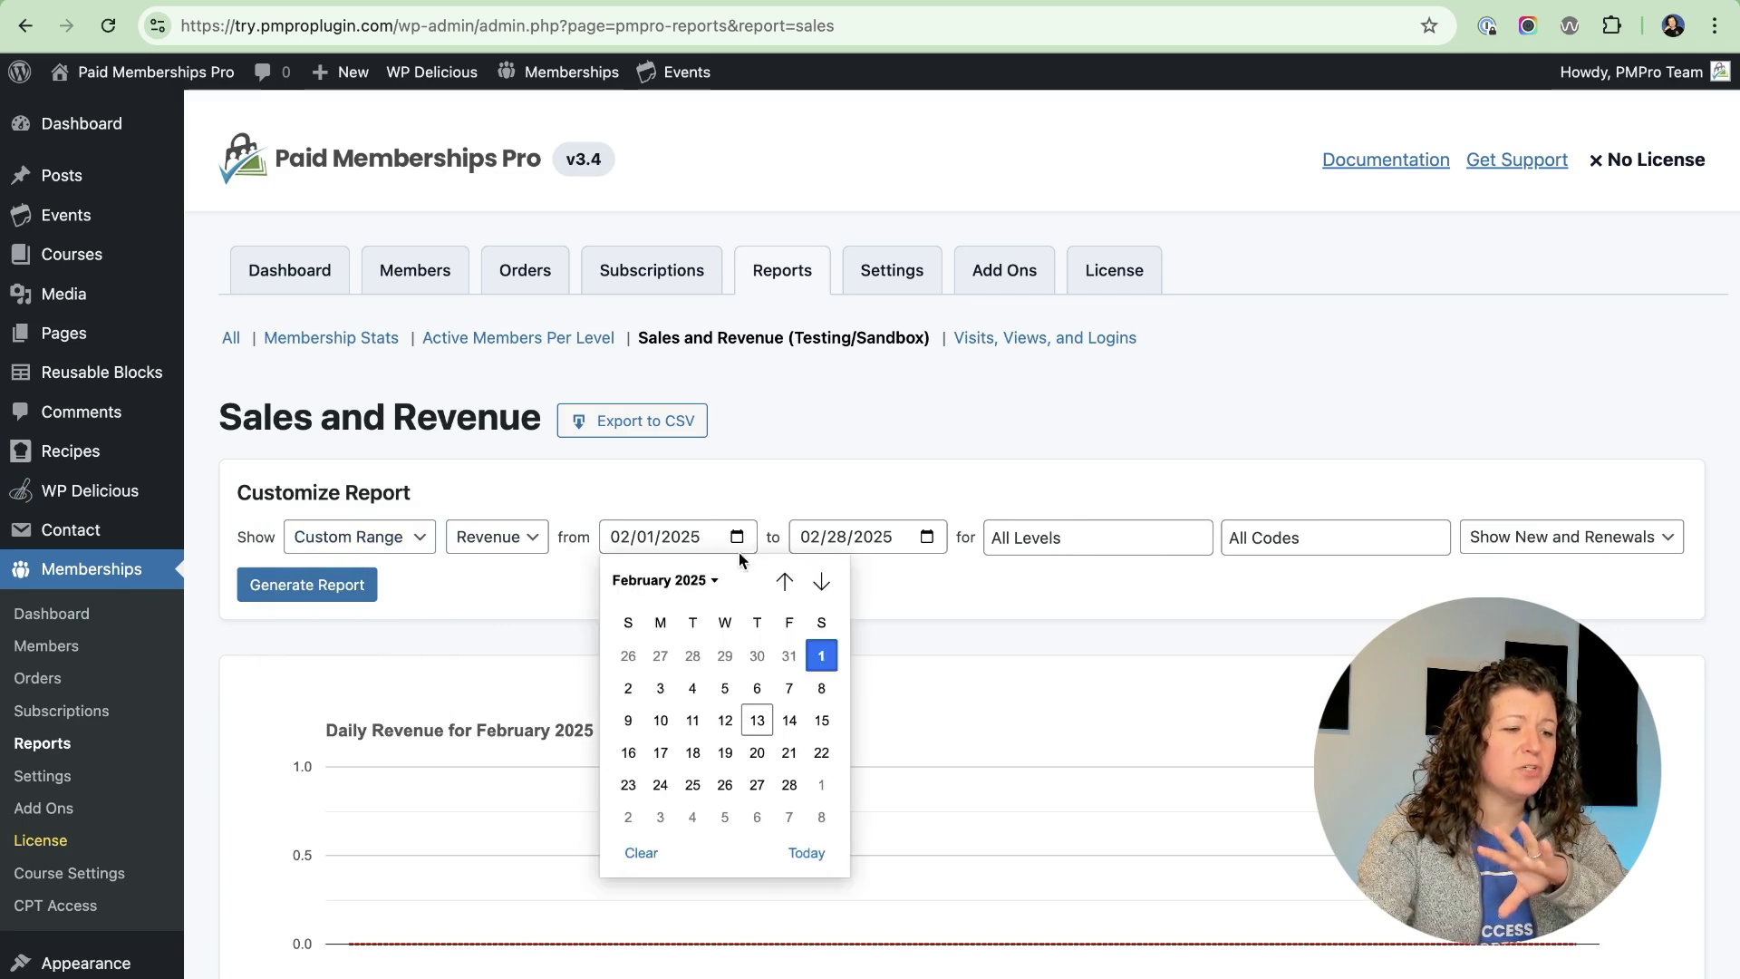
left_click(786, 581)
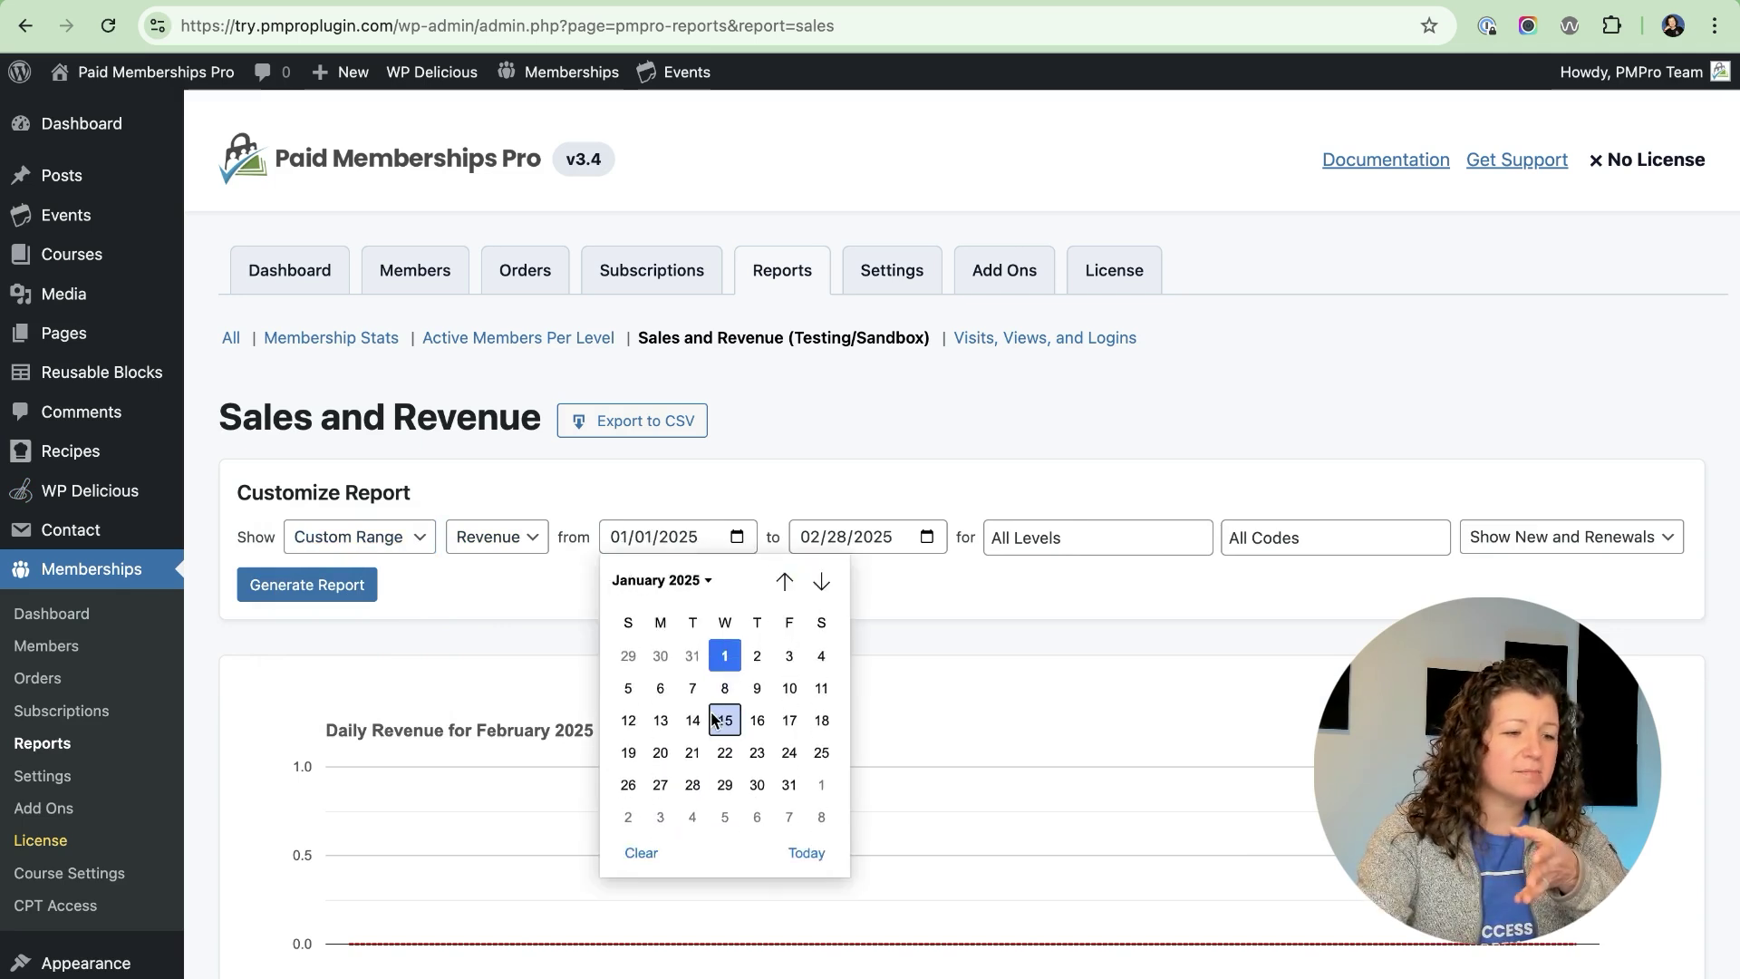
left_click(716, 719)
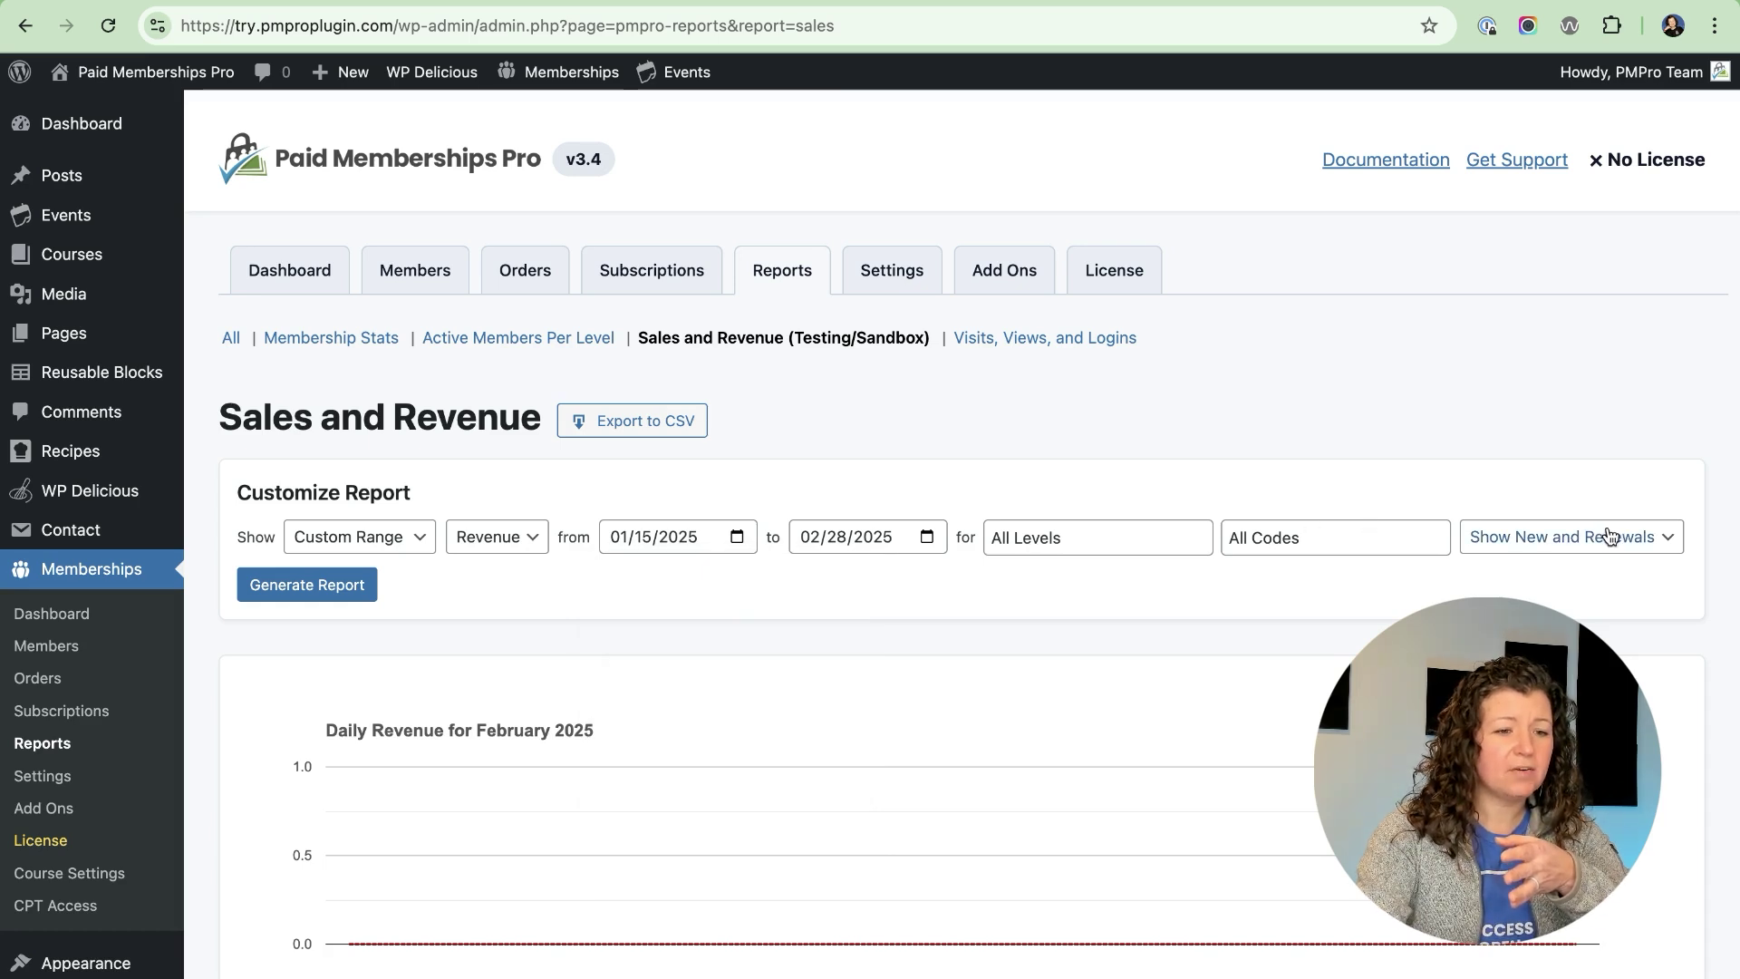
Filter the report to Beginner, Enhanced and Professional levels, leaving discount codes at All Codes
left_click(1023, 535)
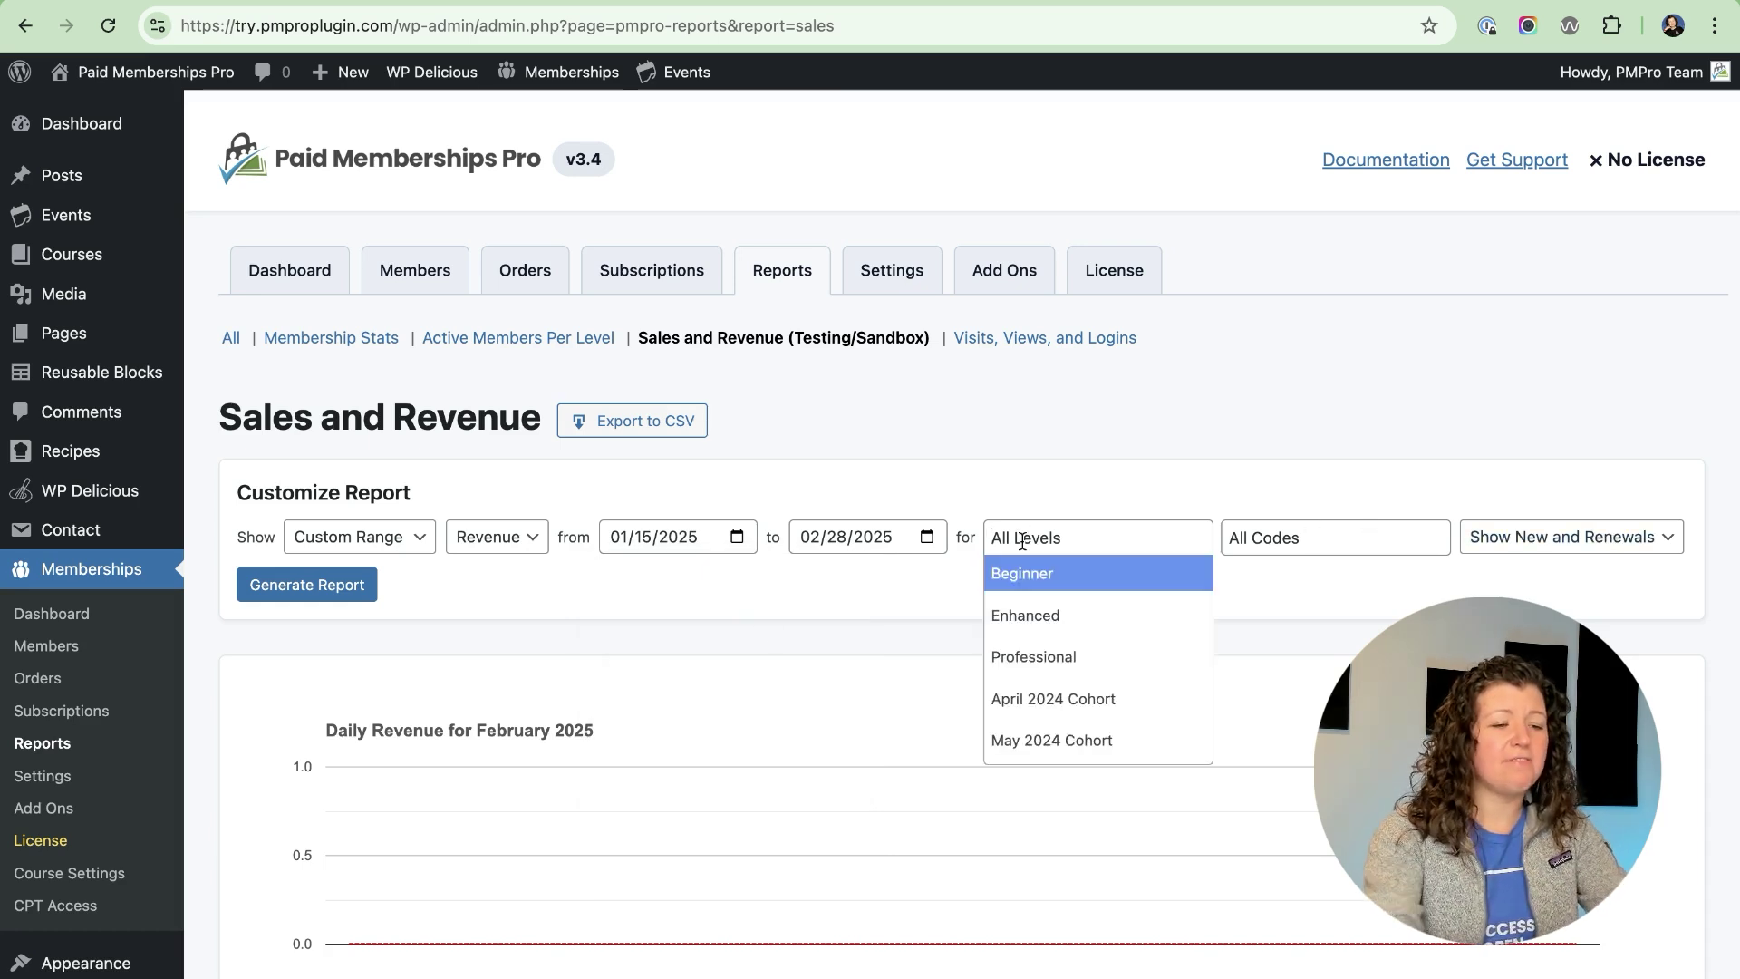
left_click(1067, 580)
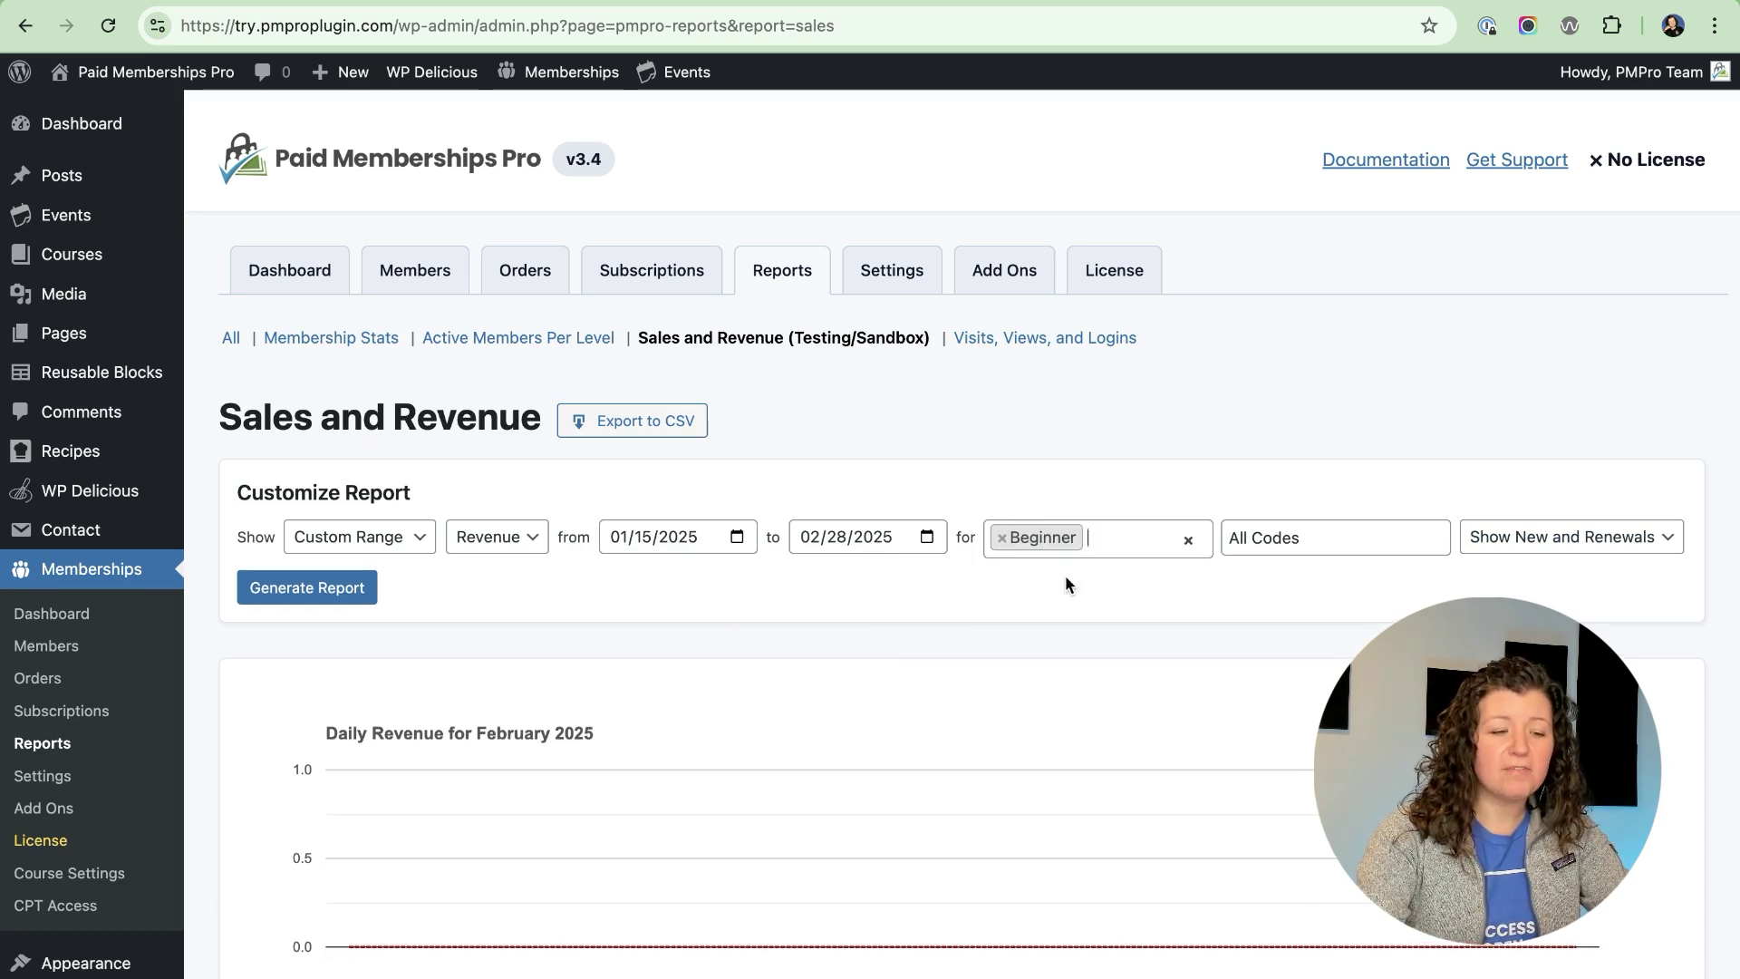
left_click(1120, 541)
left_click(1078, 621)
left_click(1122, 566)
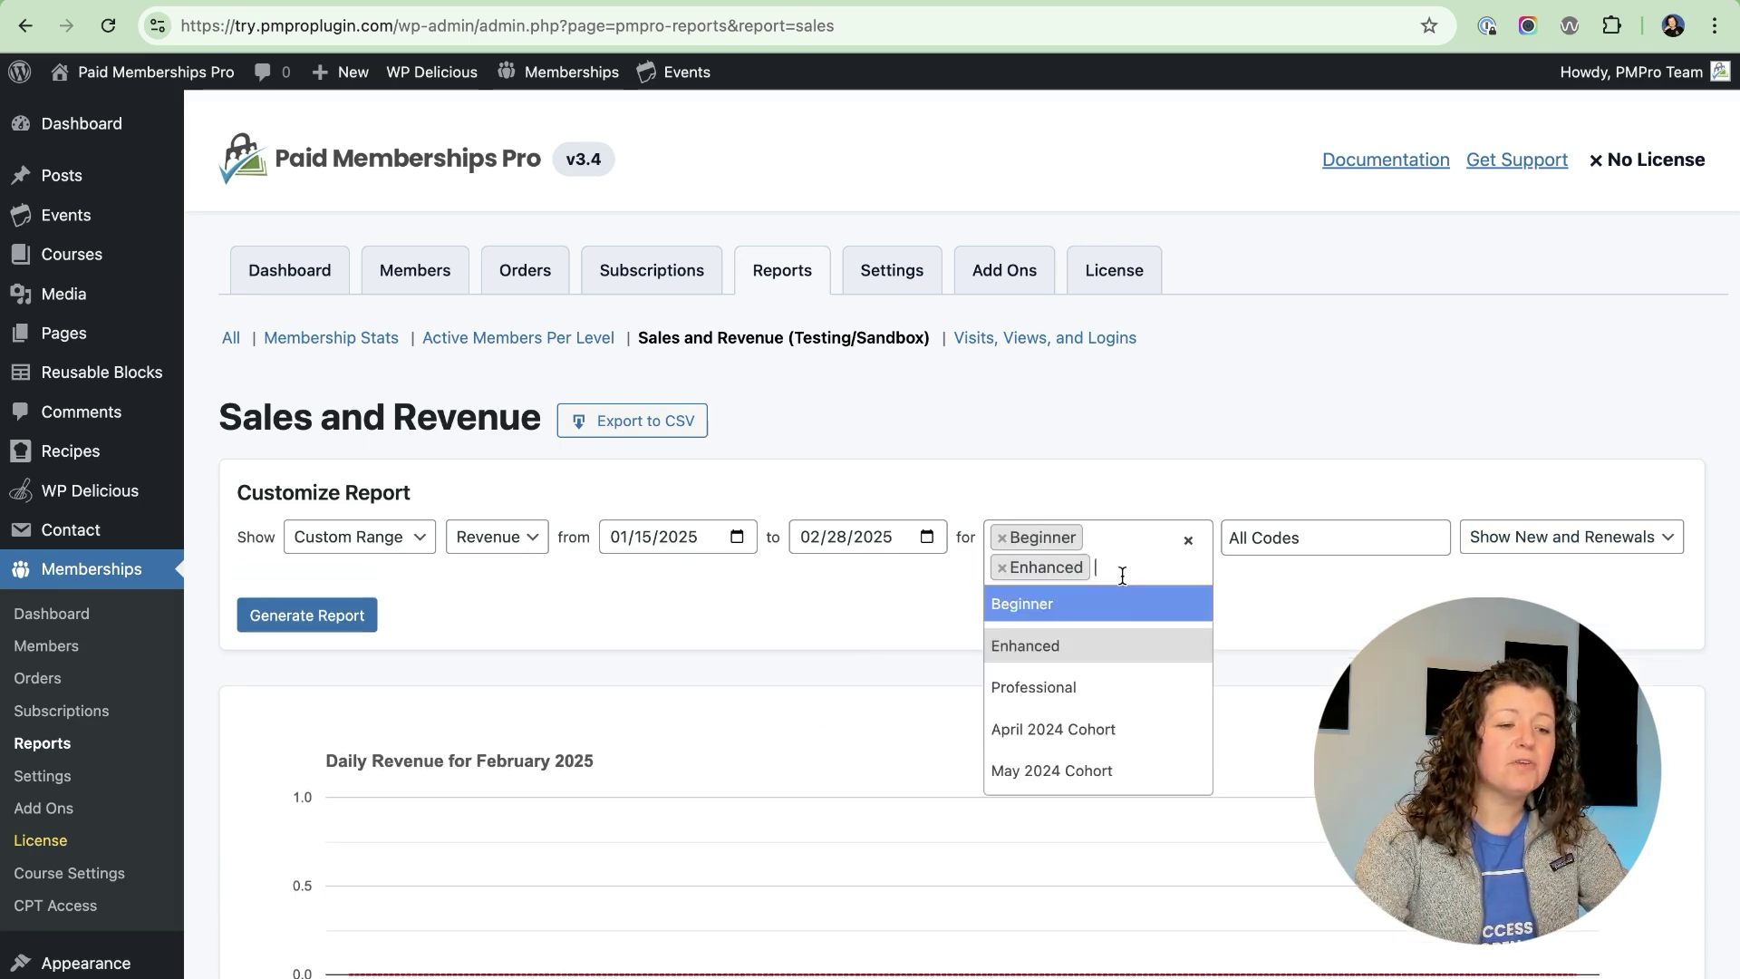
left_click(1076, 689)
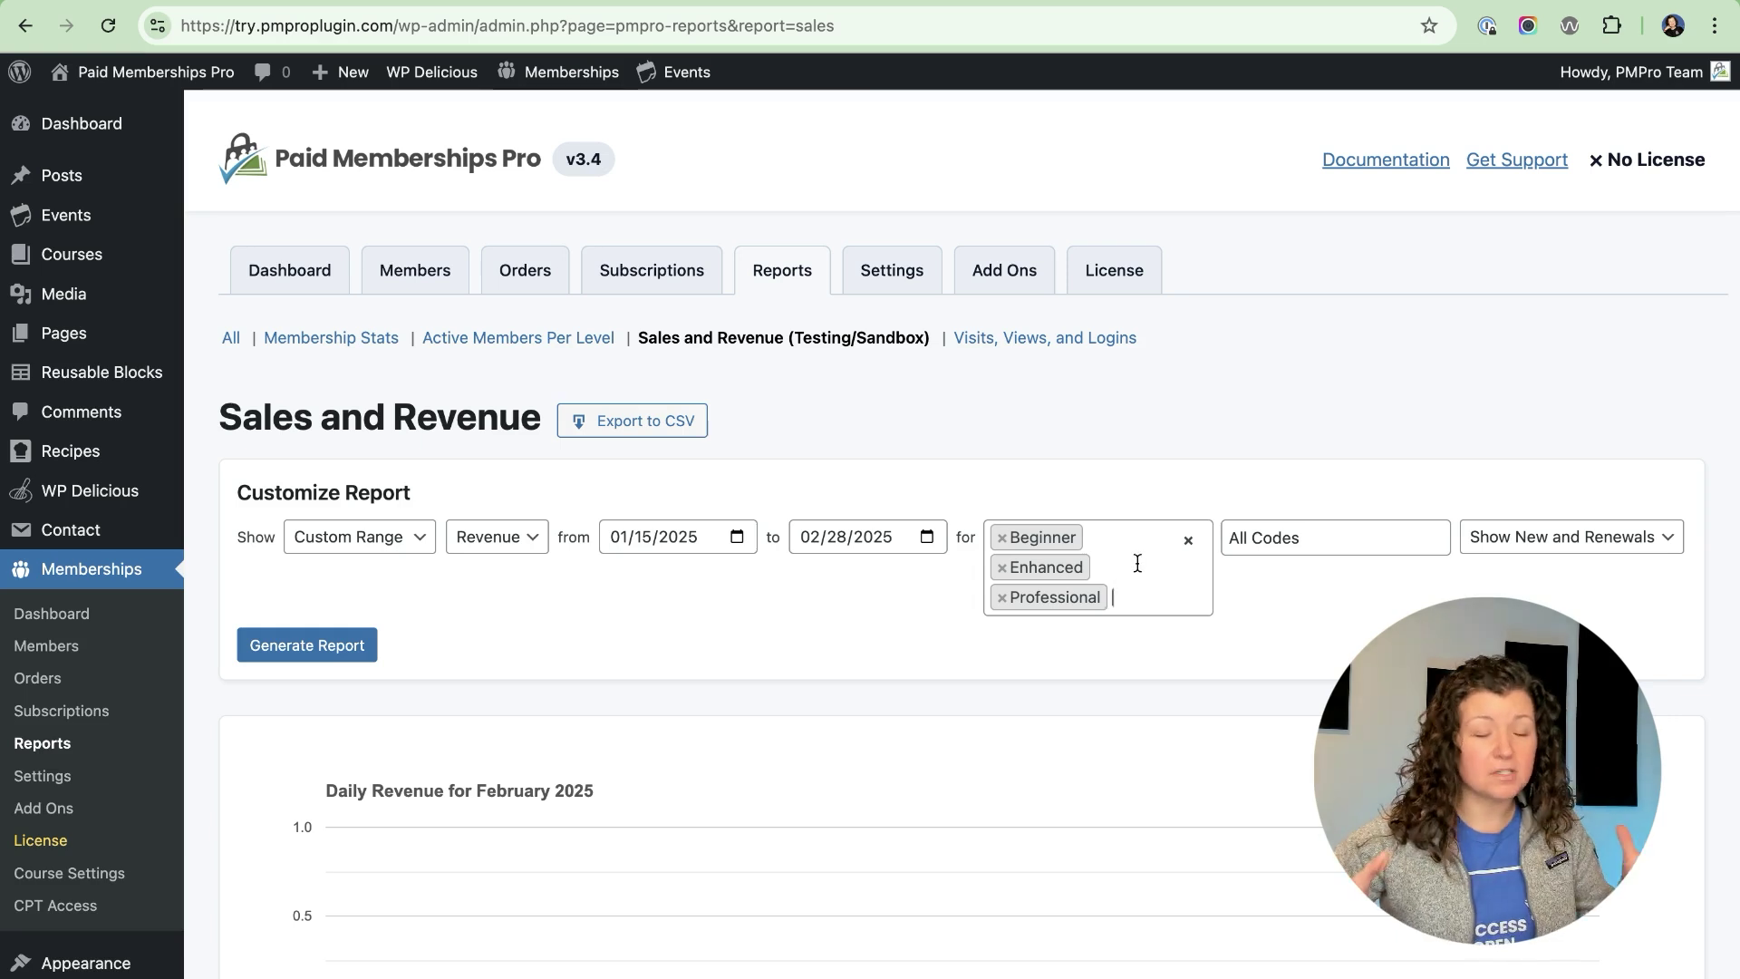
left_click(1269, 543)
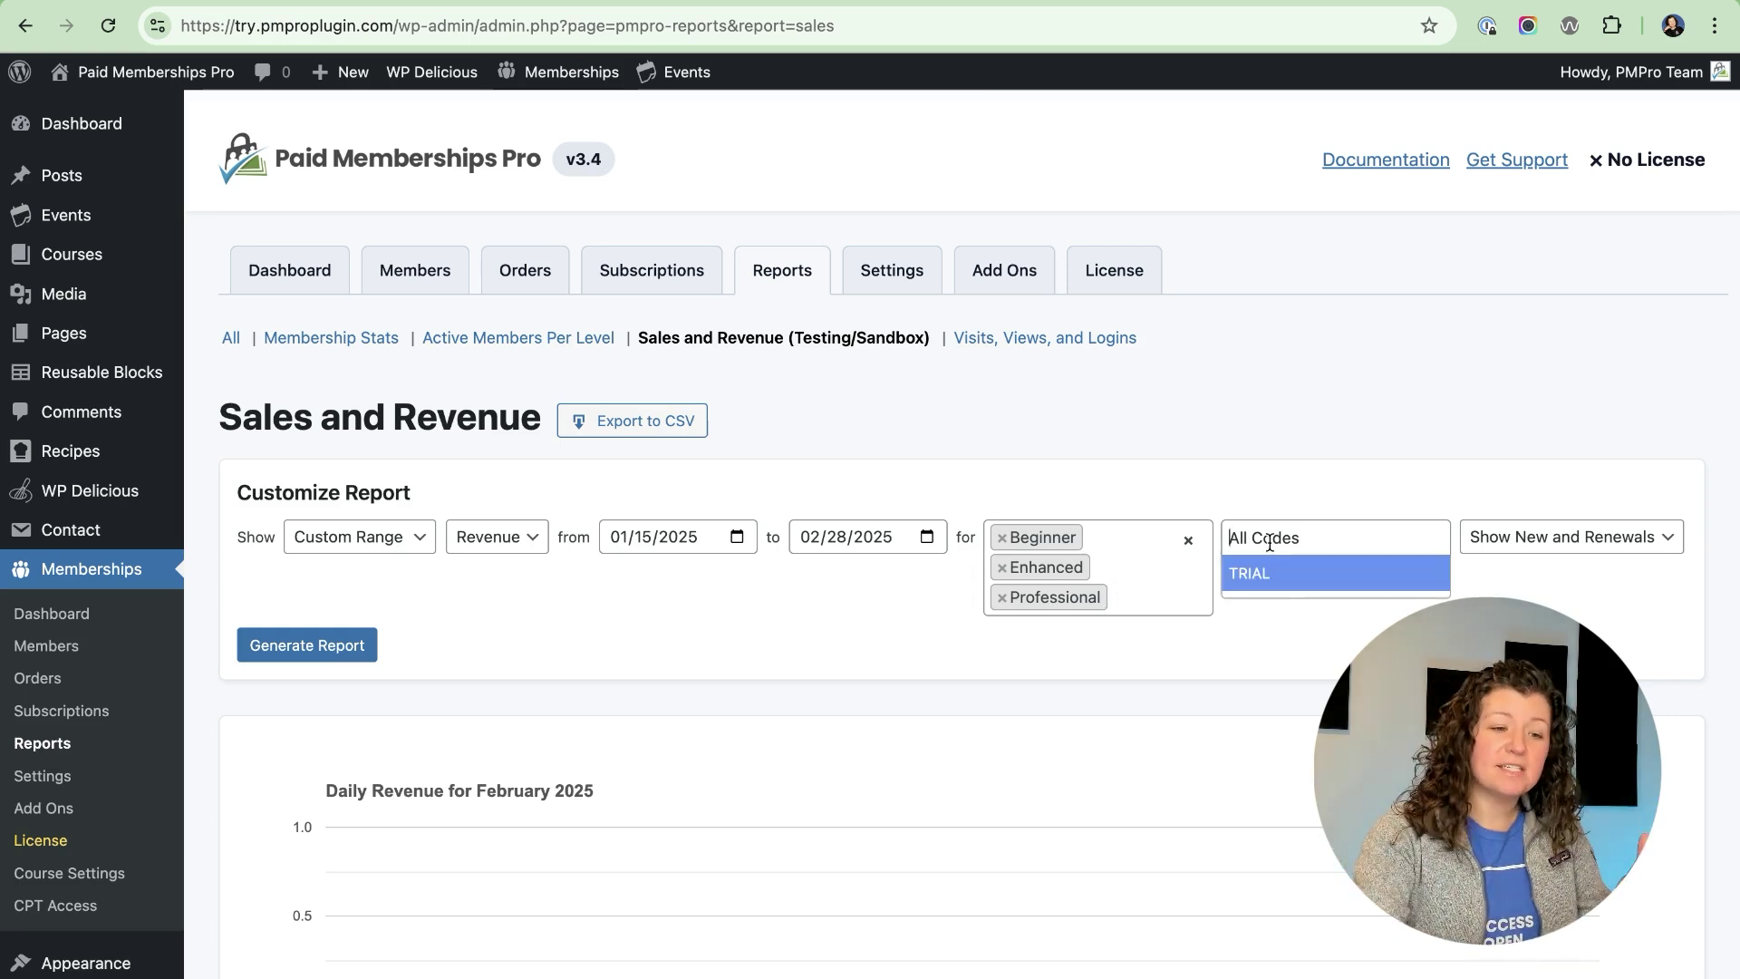
left_click(659, 667)
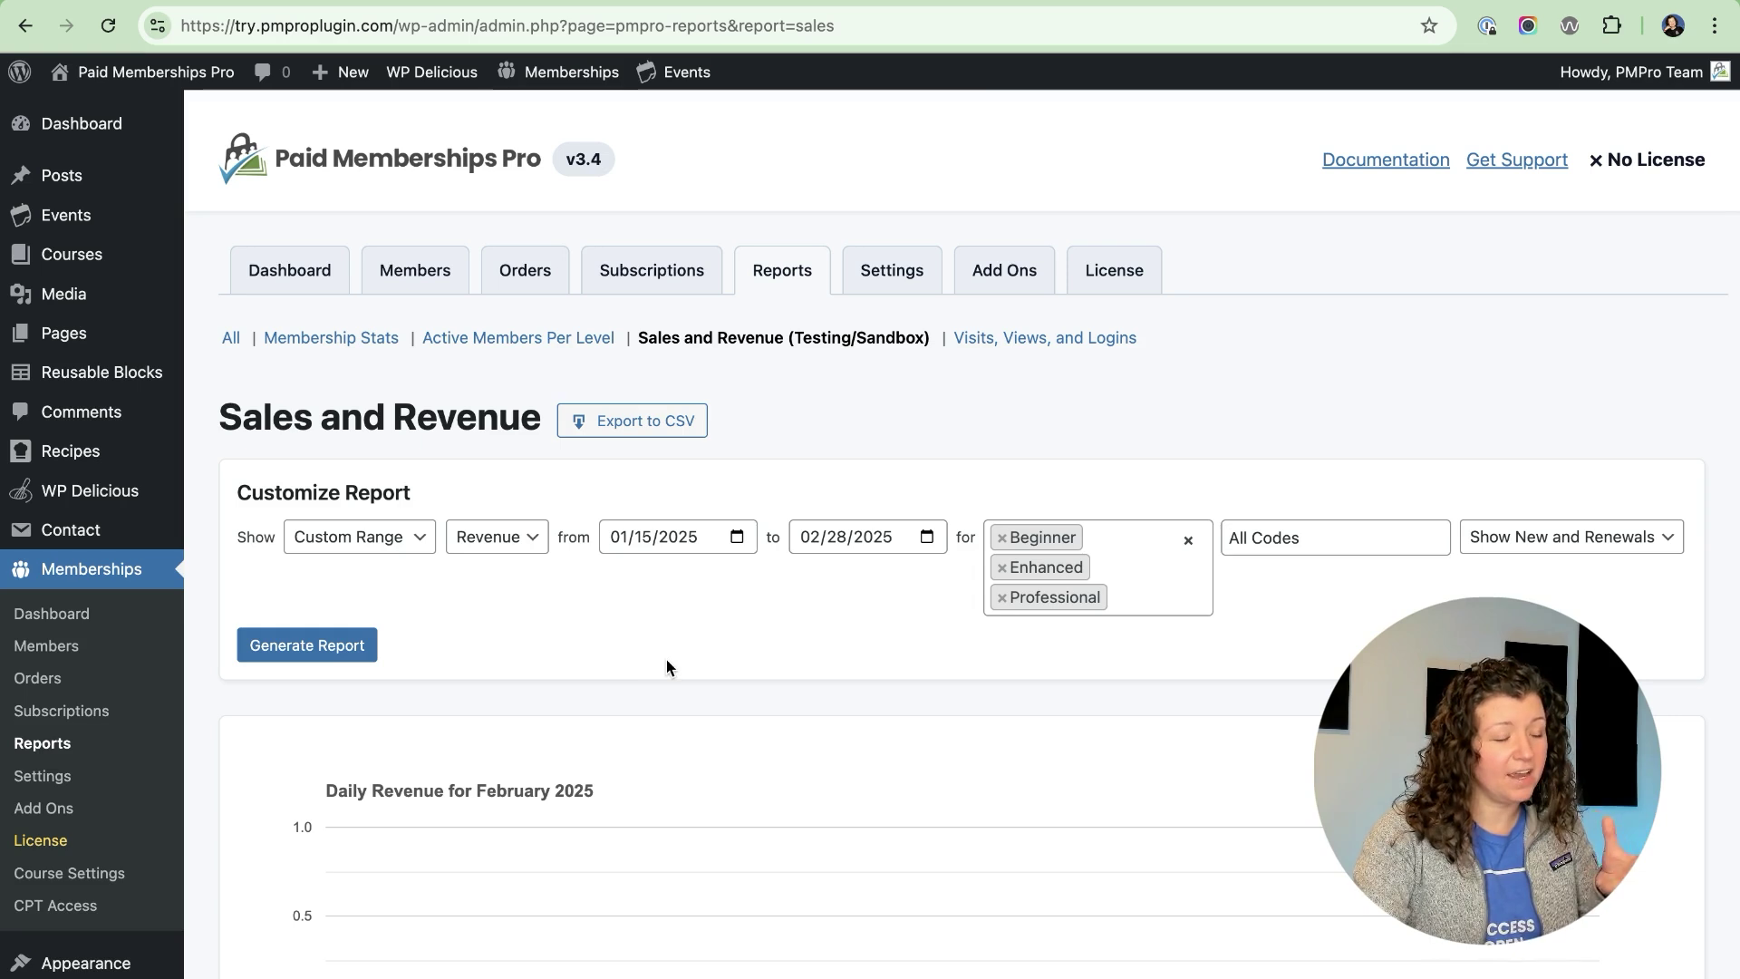
left_click(337, 339)
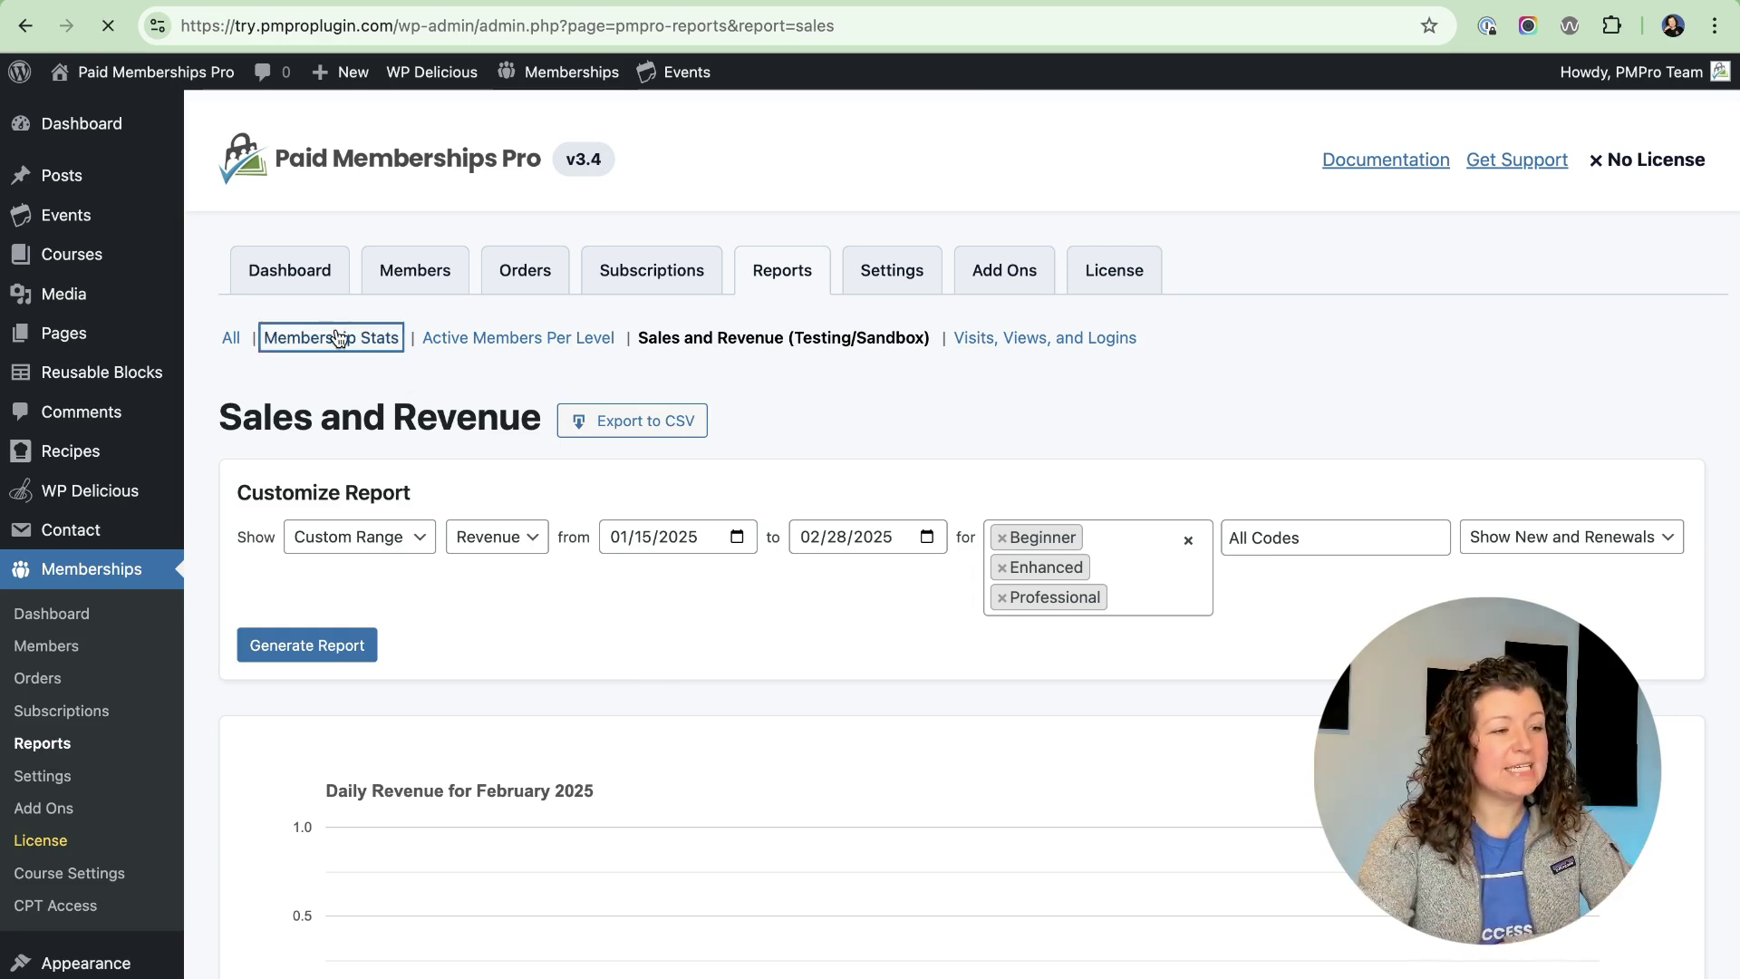
Review the 2025 monthly table showing 0 signups and 0 cancellations in every month
scroll(1009, 374, "down", 10)
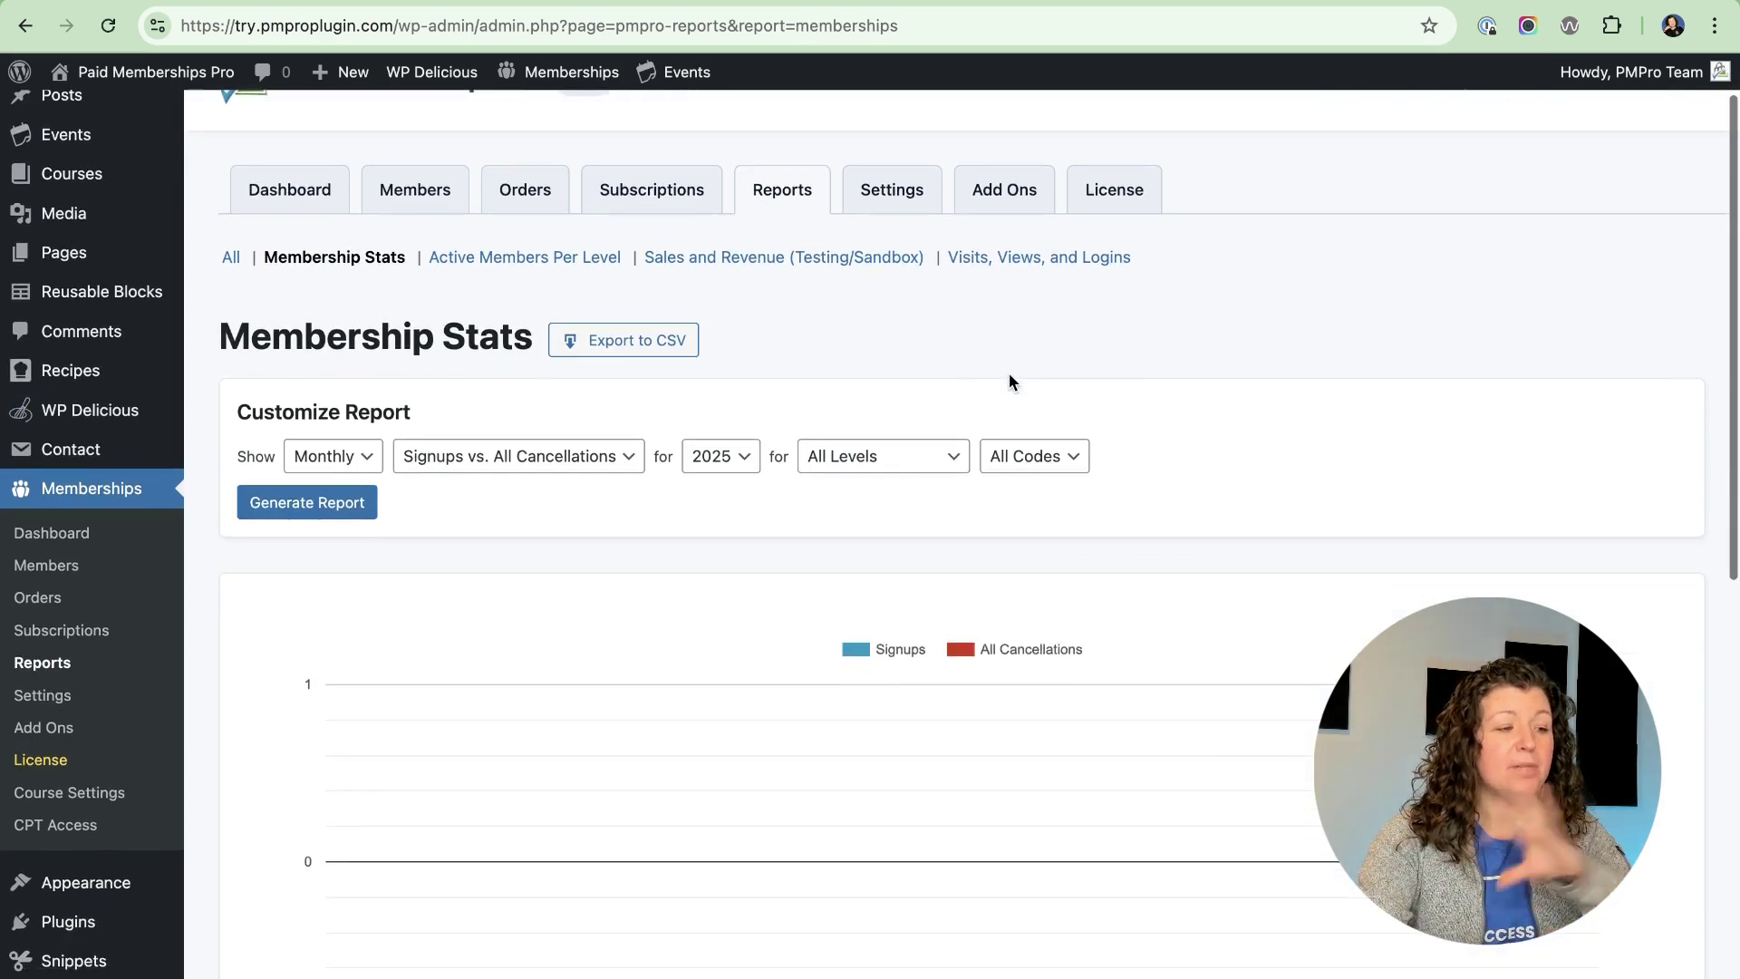
scroll(1008, 379, "up", 4)
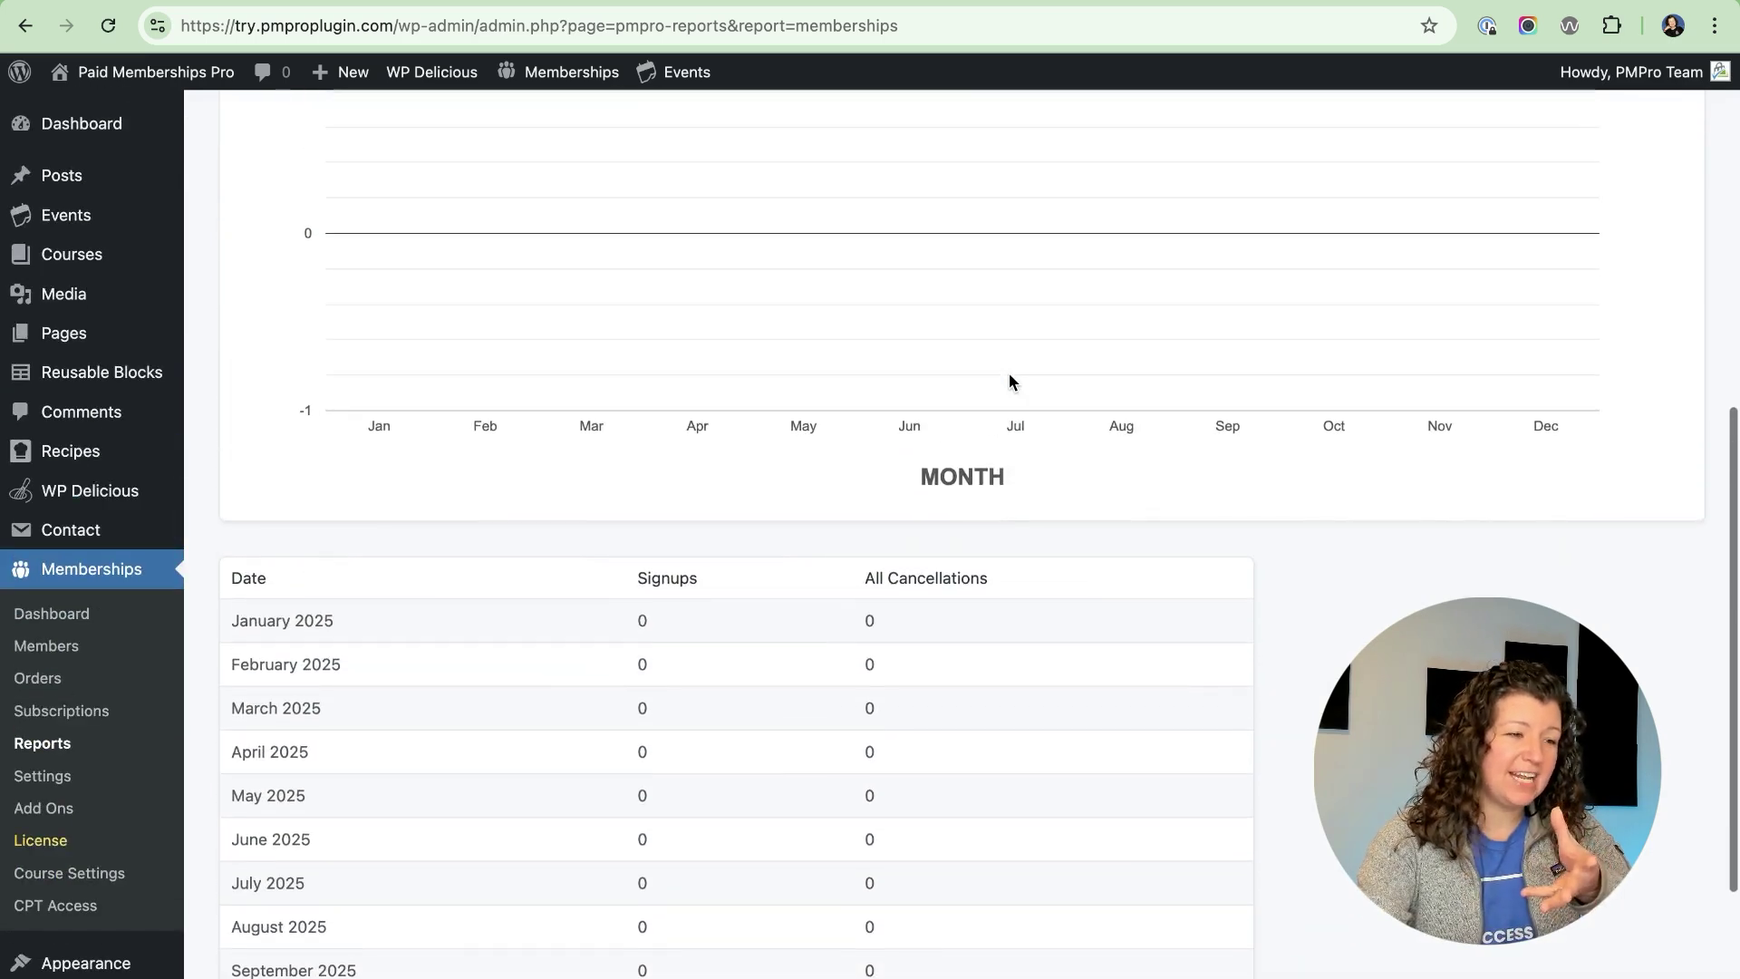
scroll(1009, 381, "down", 6)
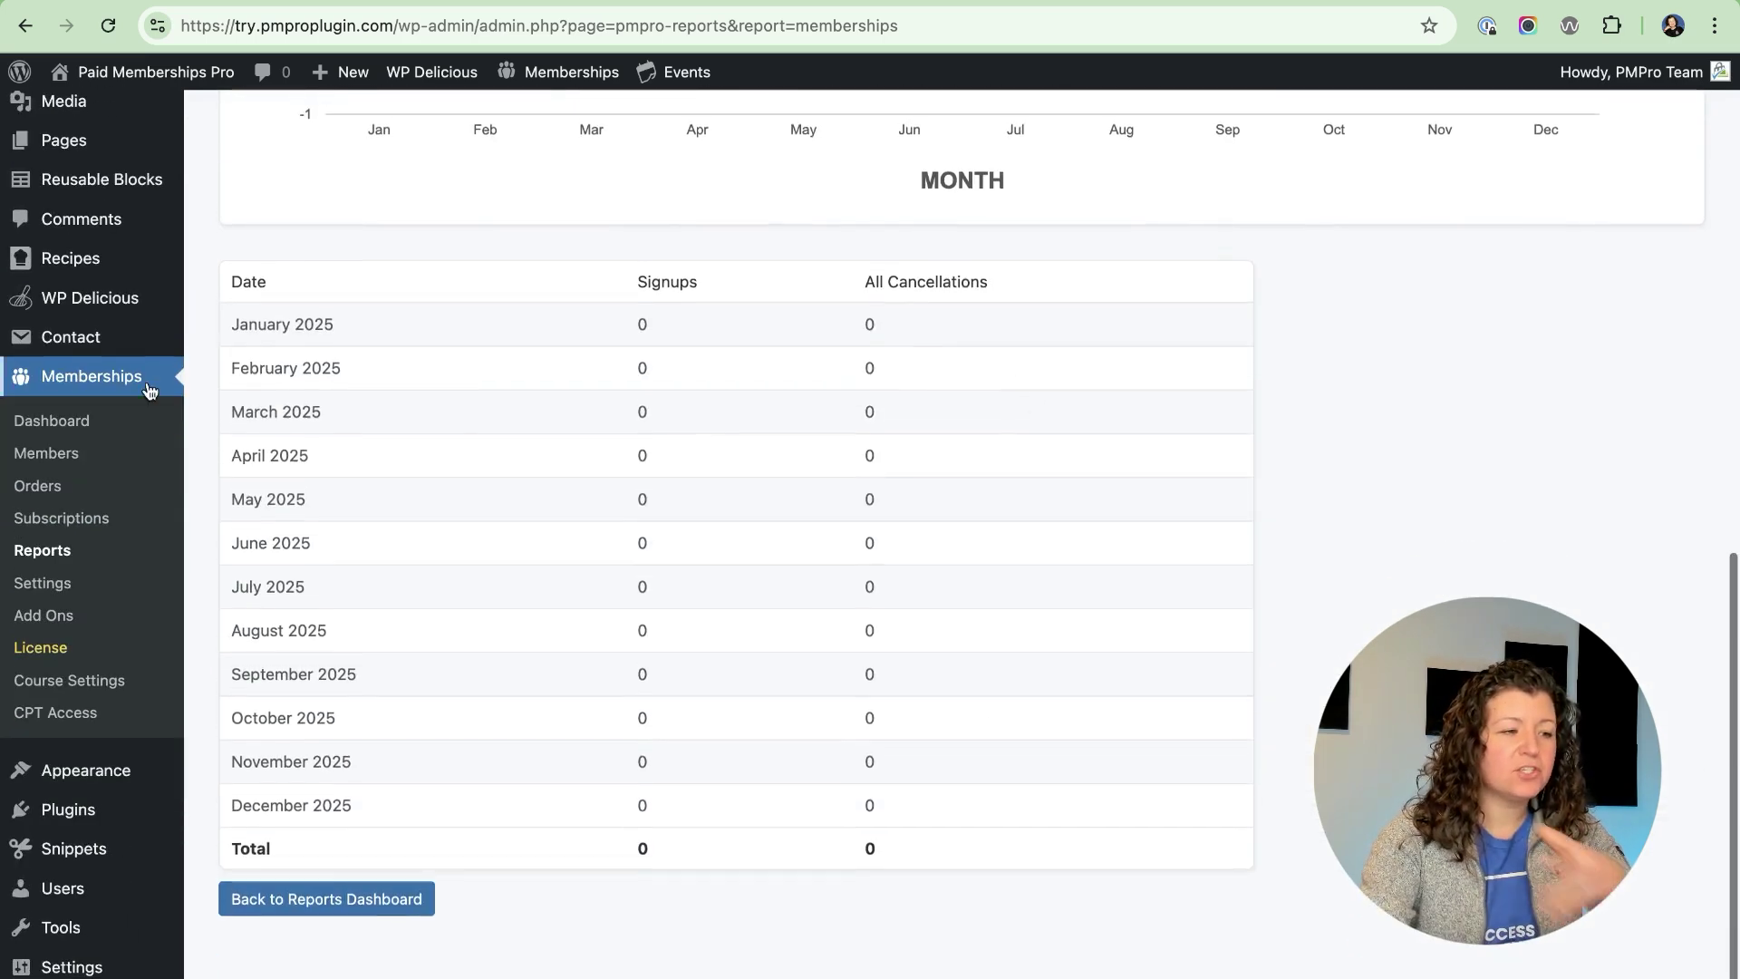
left_click_drag(227, 285, 1002, 859)
left_click(991, 861)
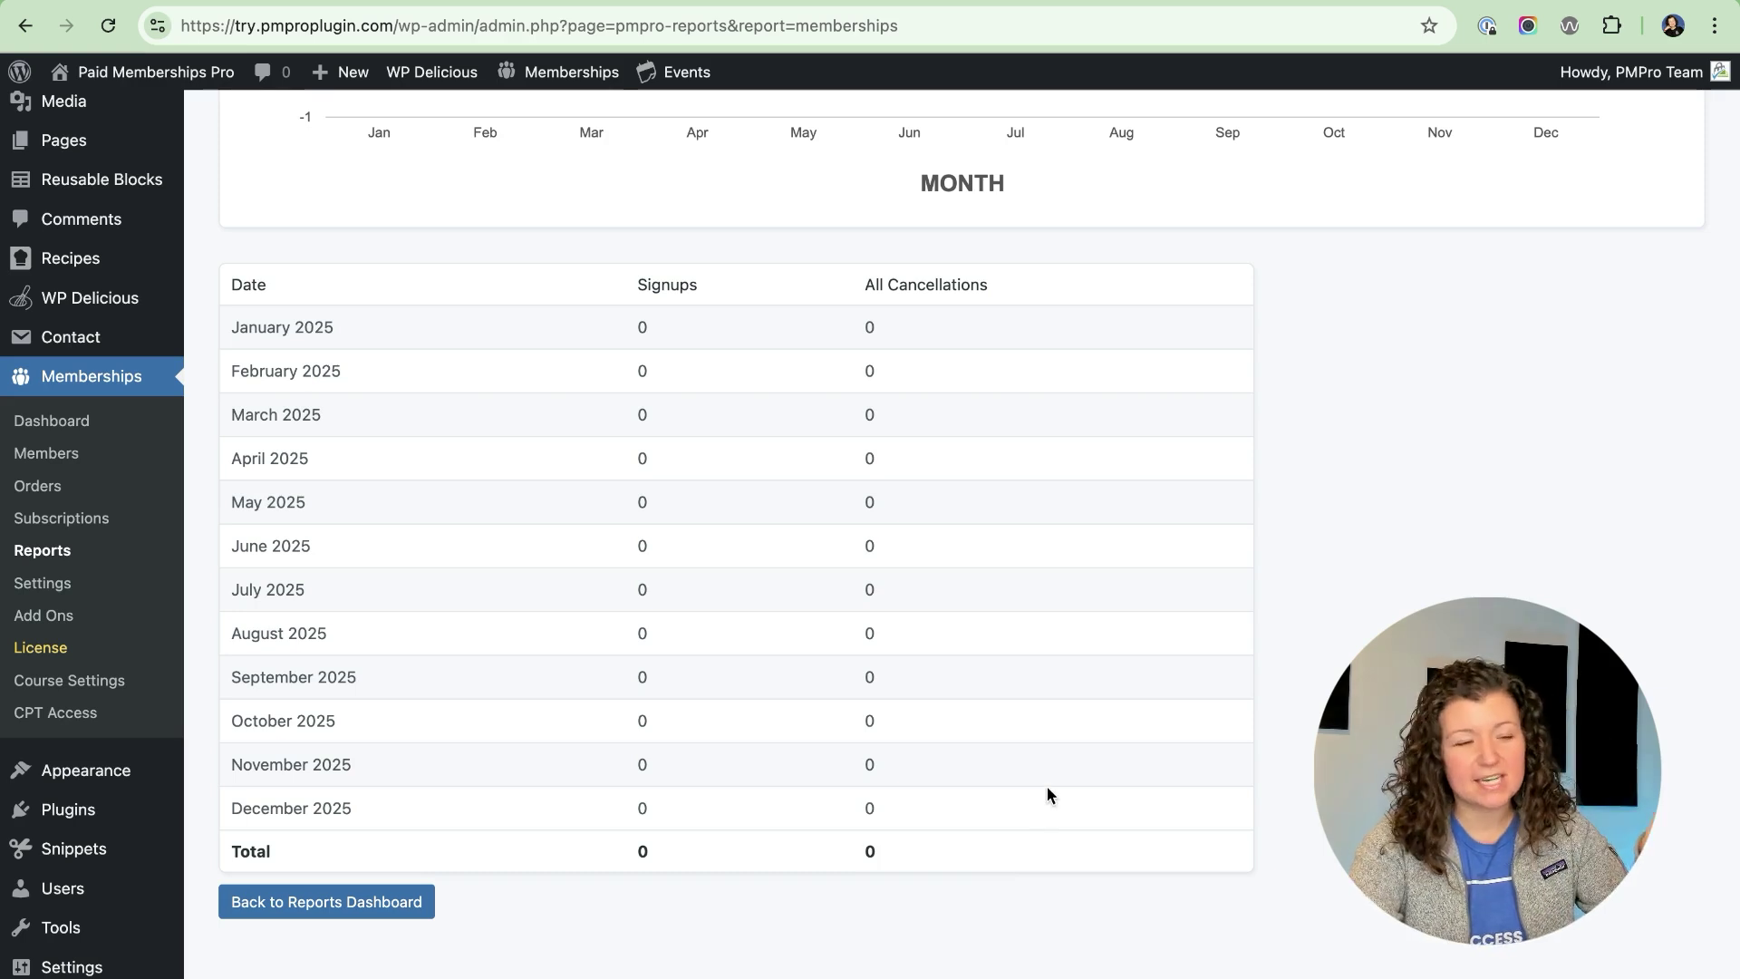
scroll(1049, 785, "up", 10)
scroll(1063, 781, "down", 10)
scroll(1063, 783, "up", 1)
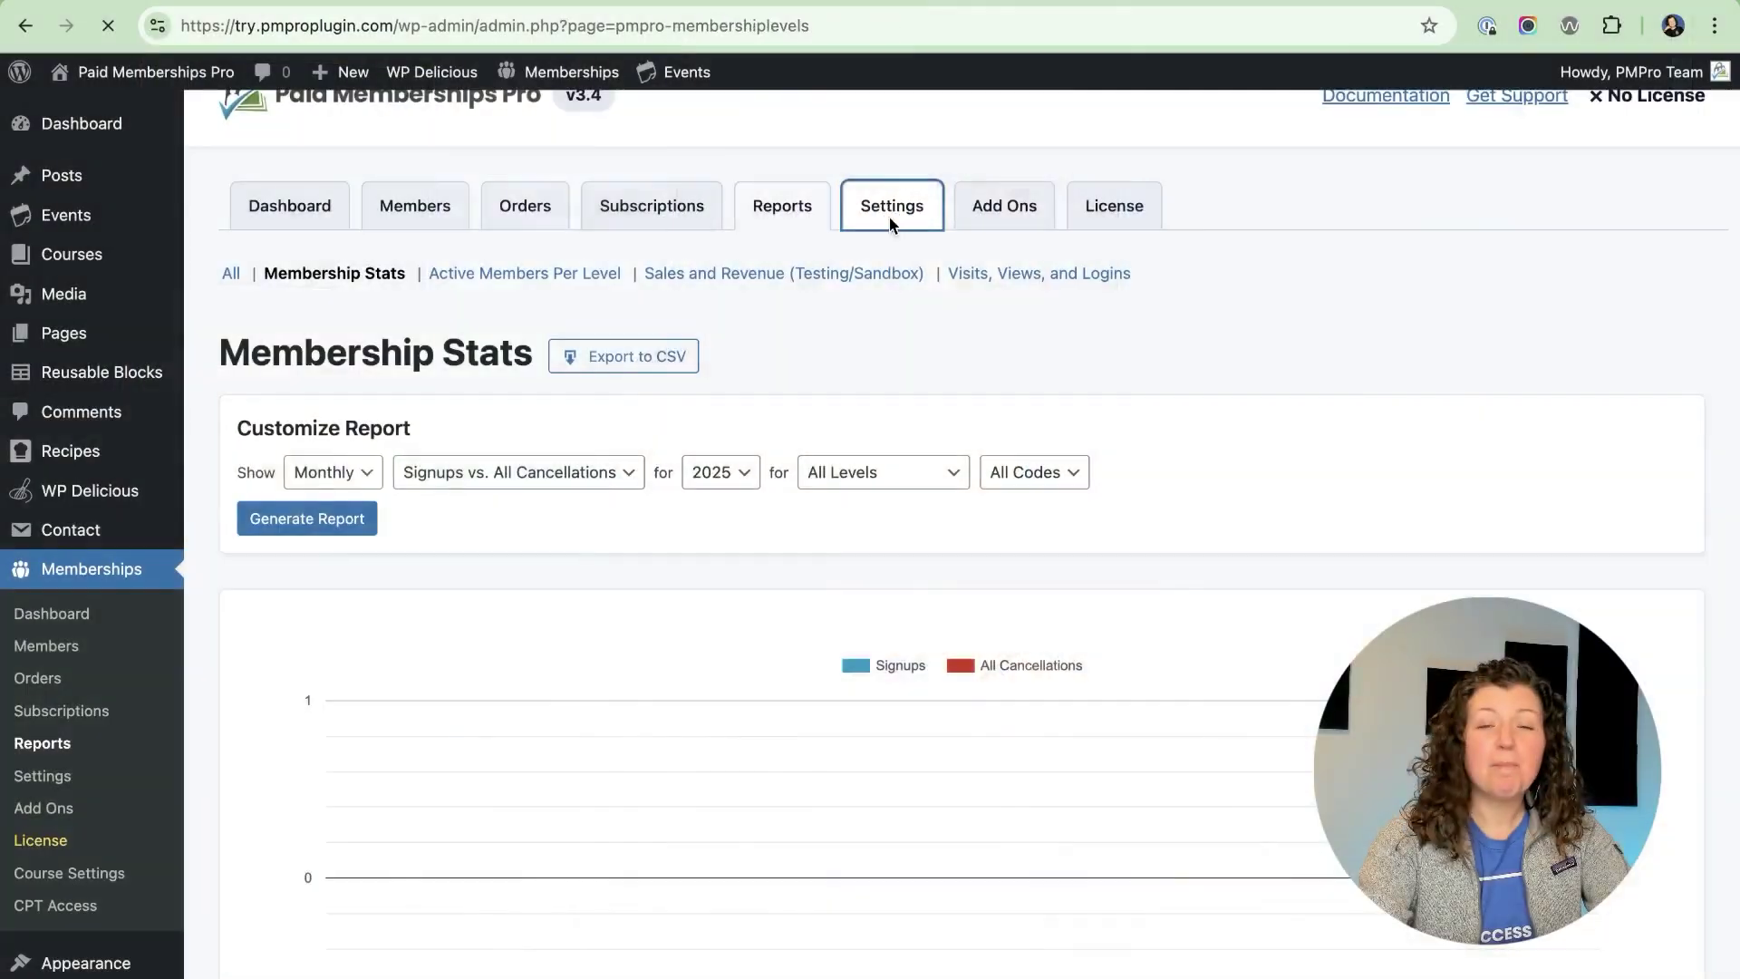
Edit the Cancel template from Settings > Email Templates and scroll to its Cancel Variables reference
left_click(889, 311)
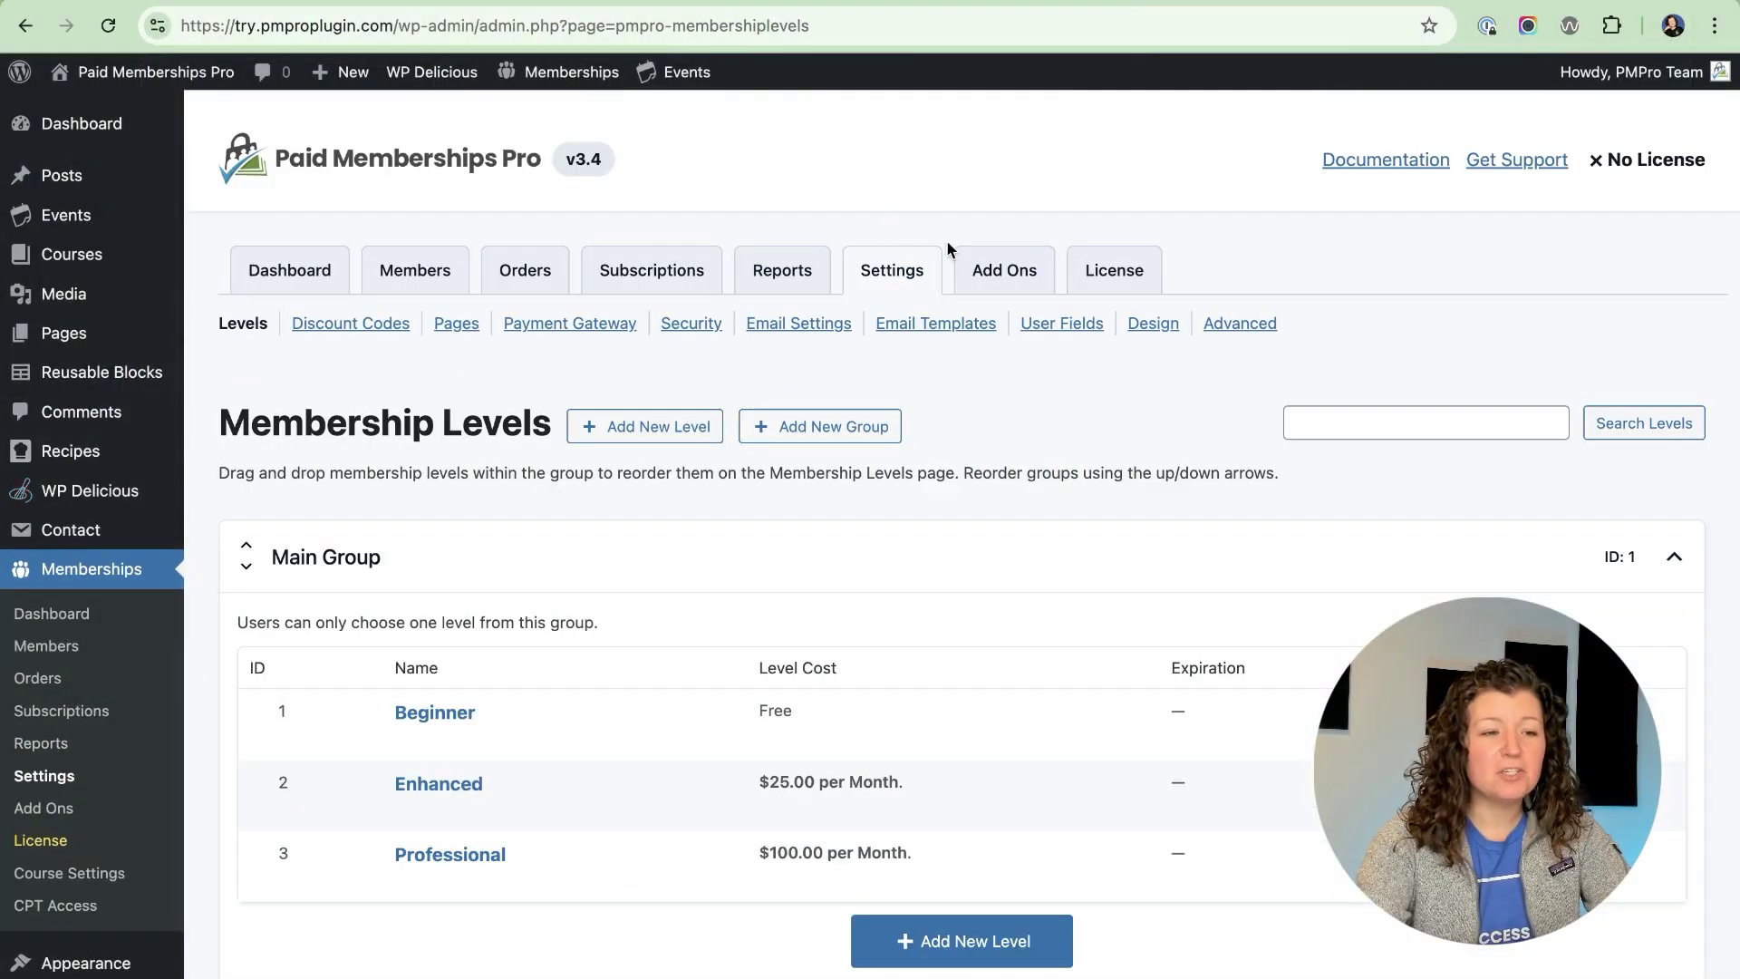
left_click(949, 334)
scroll(1101, 384, "down", 3)
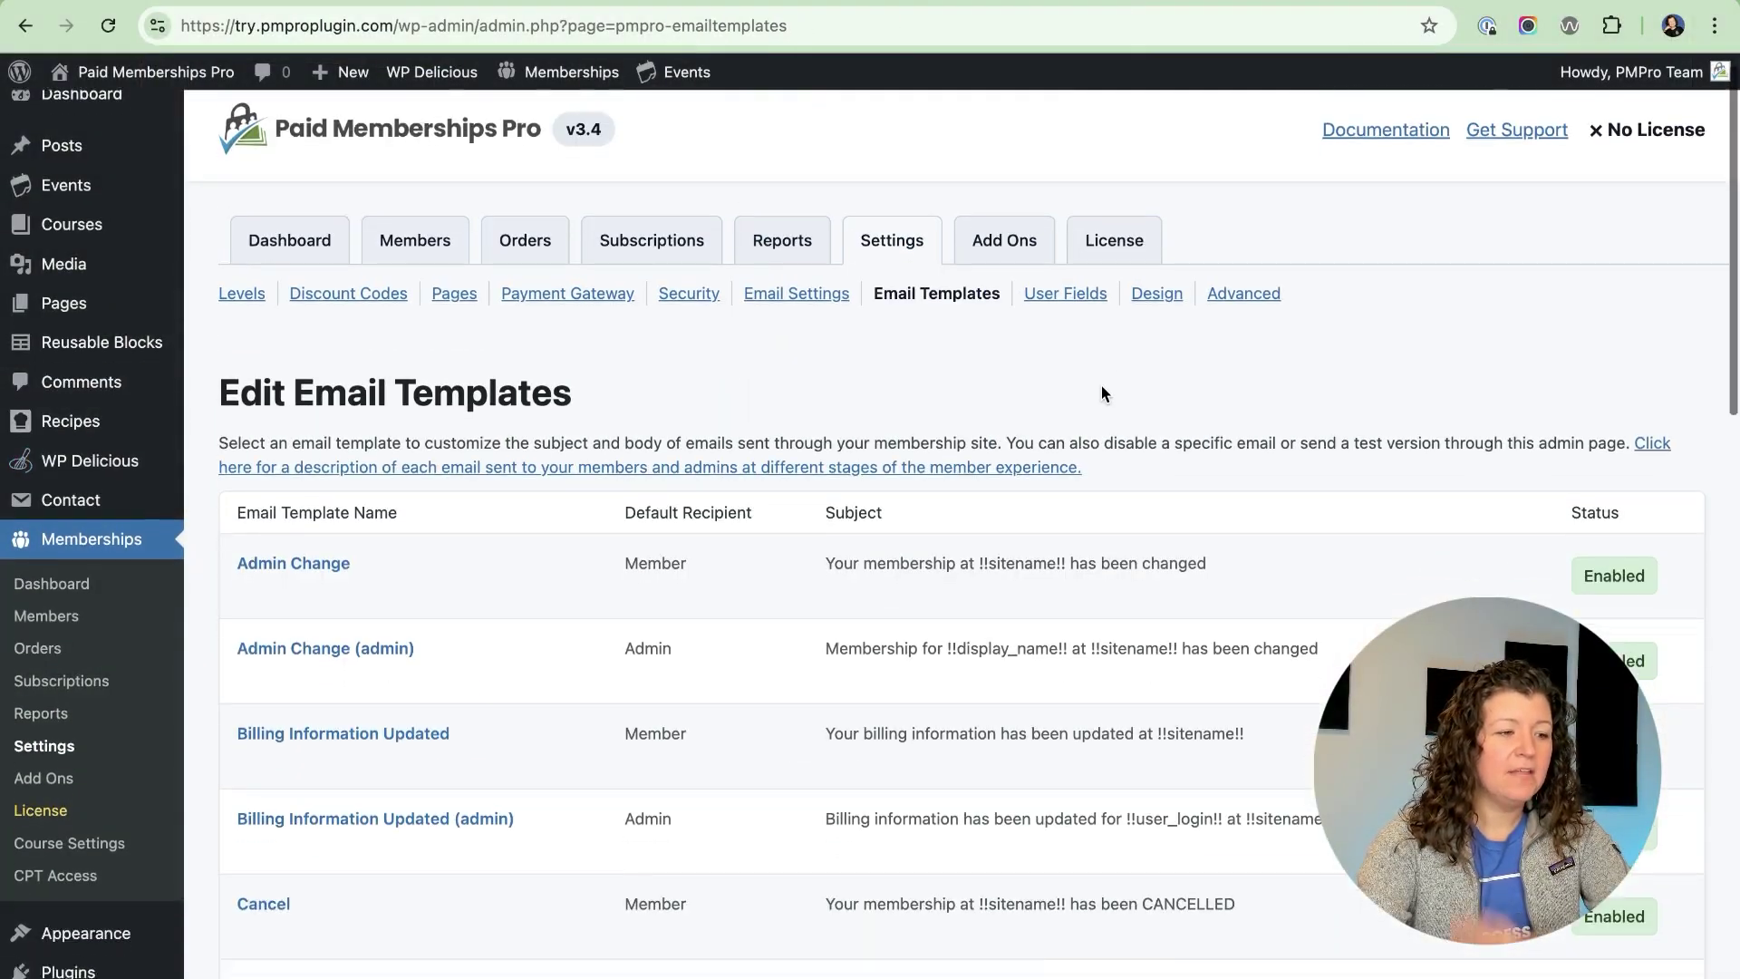
scroll(1101, 385, "down", 1)
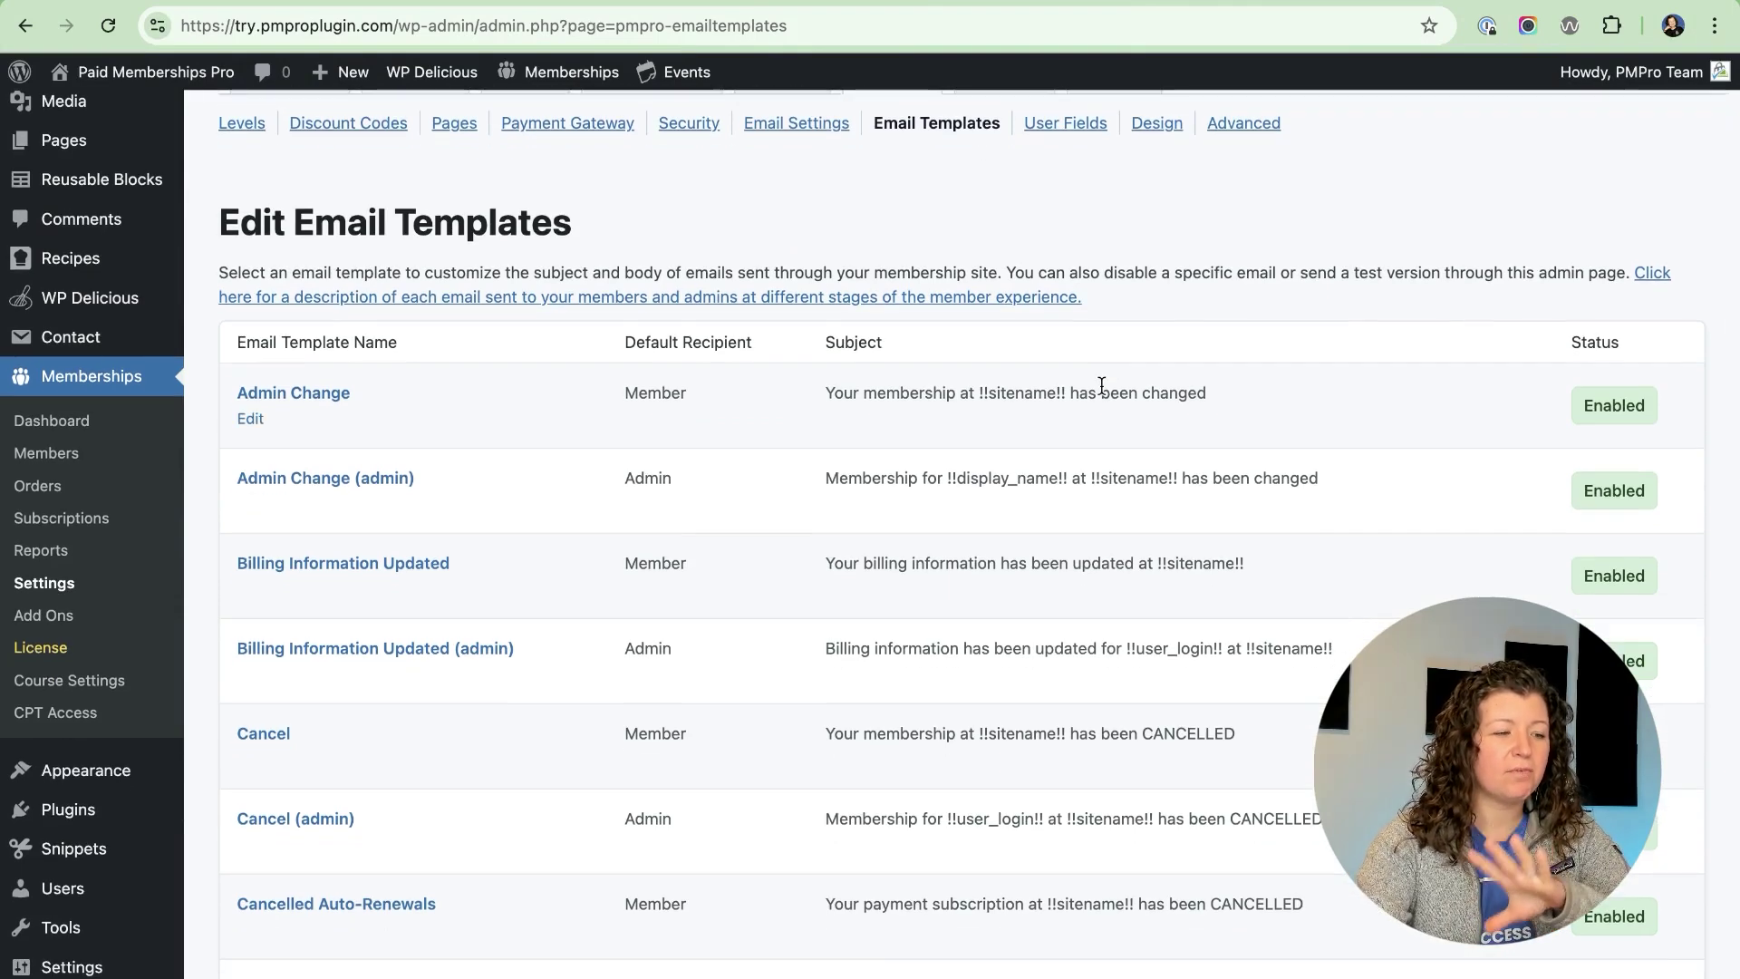
scroll(1101, 384, "down", 5)
left_click(251, 424)
scroll(578, 455, "down", 10)
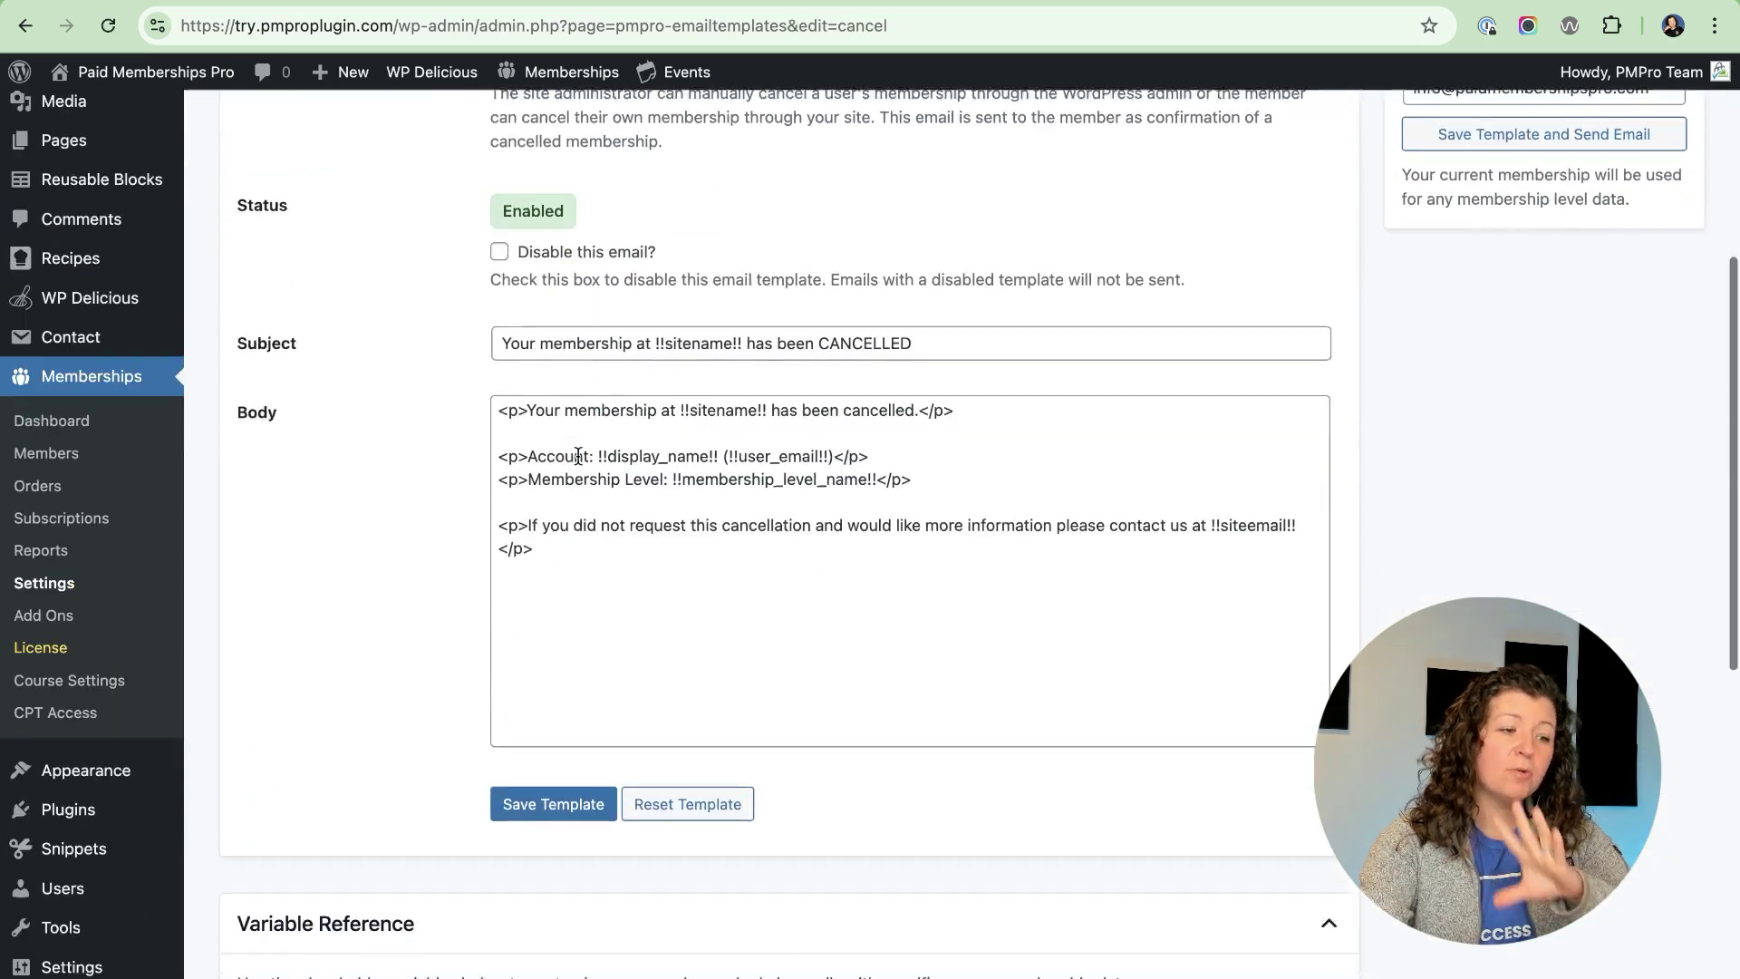
scroll(578, 455, "down", 5)
scroll(477, 361, "down", 3)
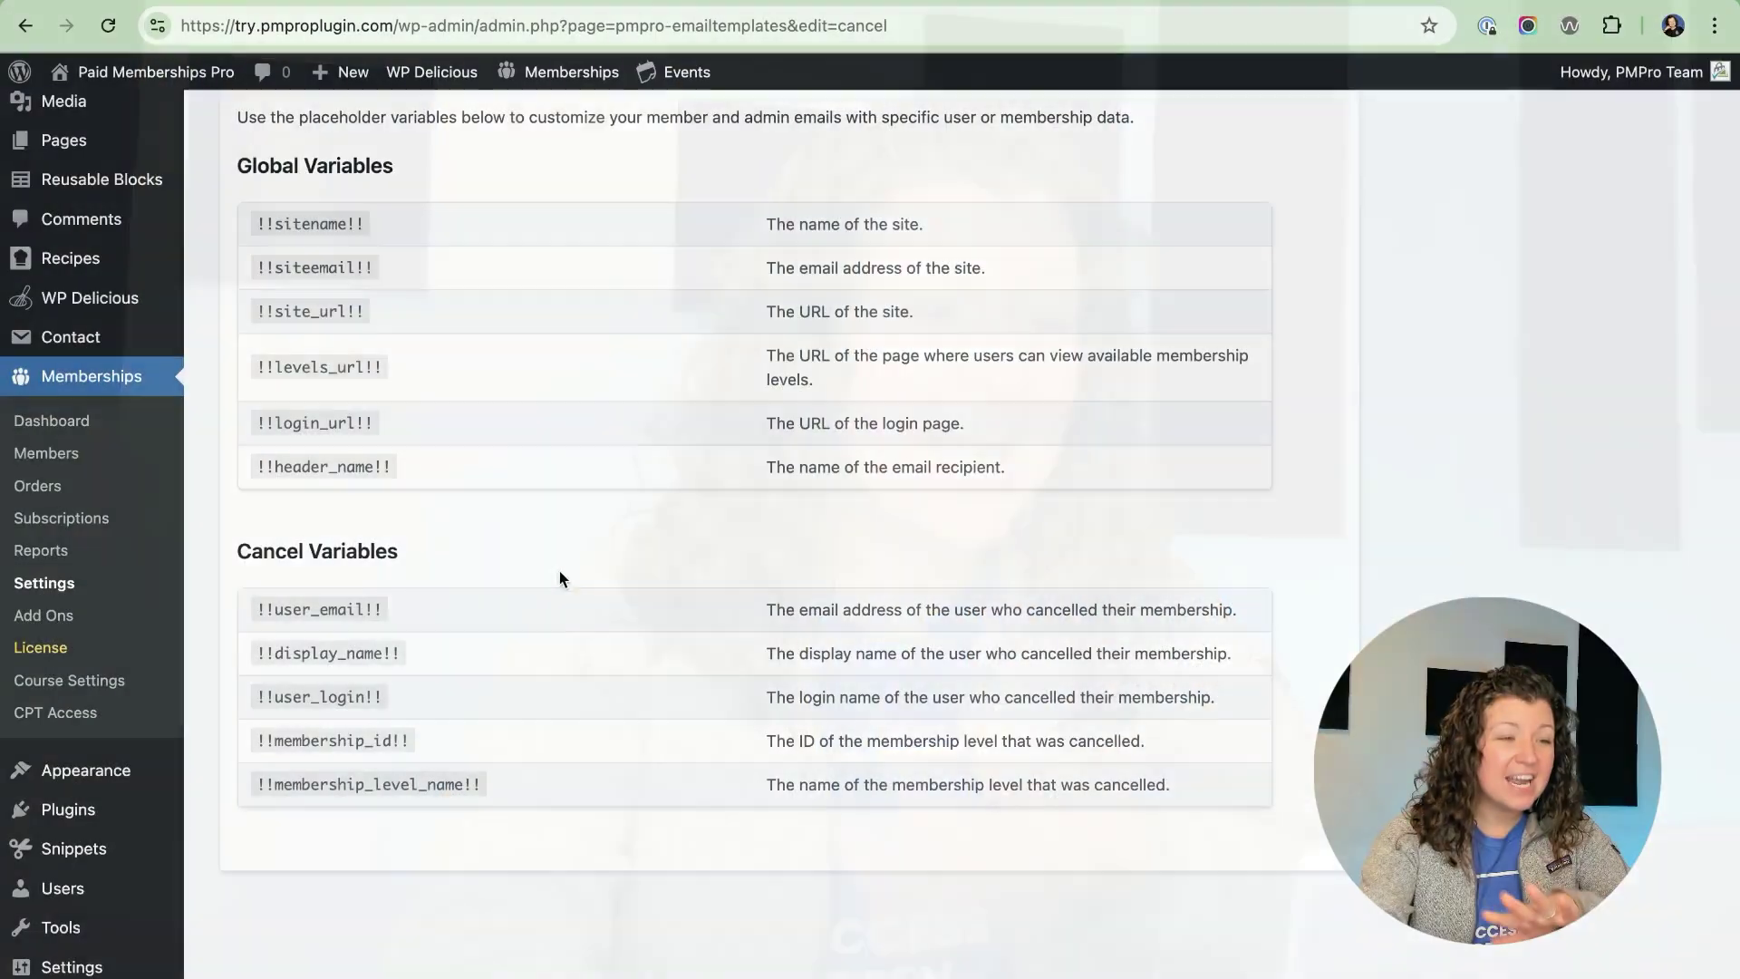
Go back to the Email Templates list showing Admin Change, Billing Information Updated and Cancel enabled
scroll(559, 577, "up", 15)
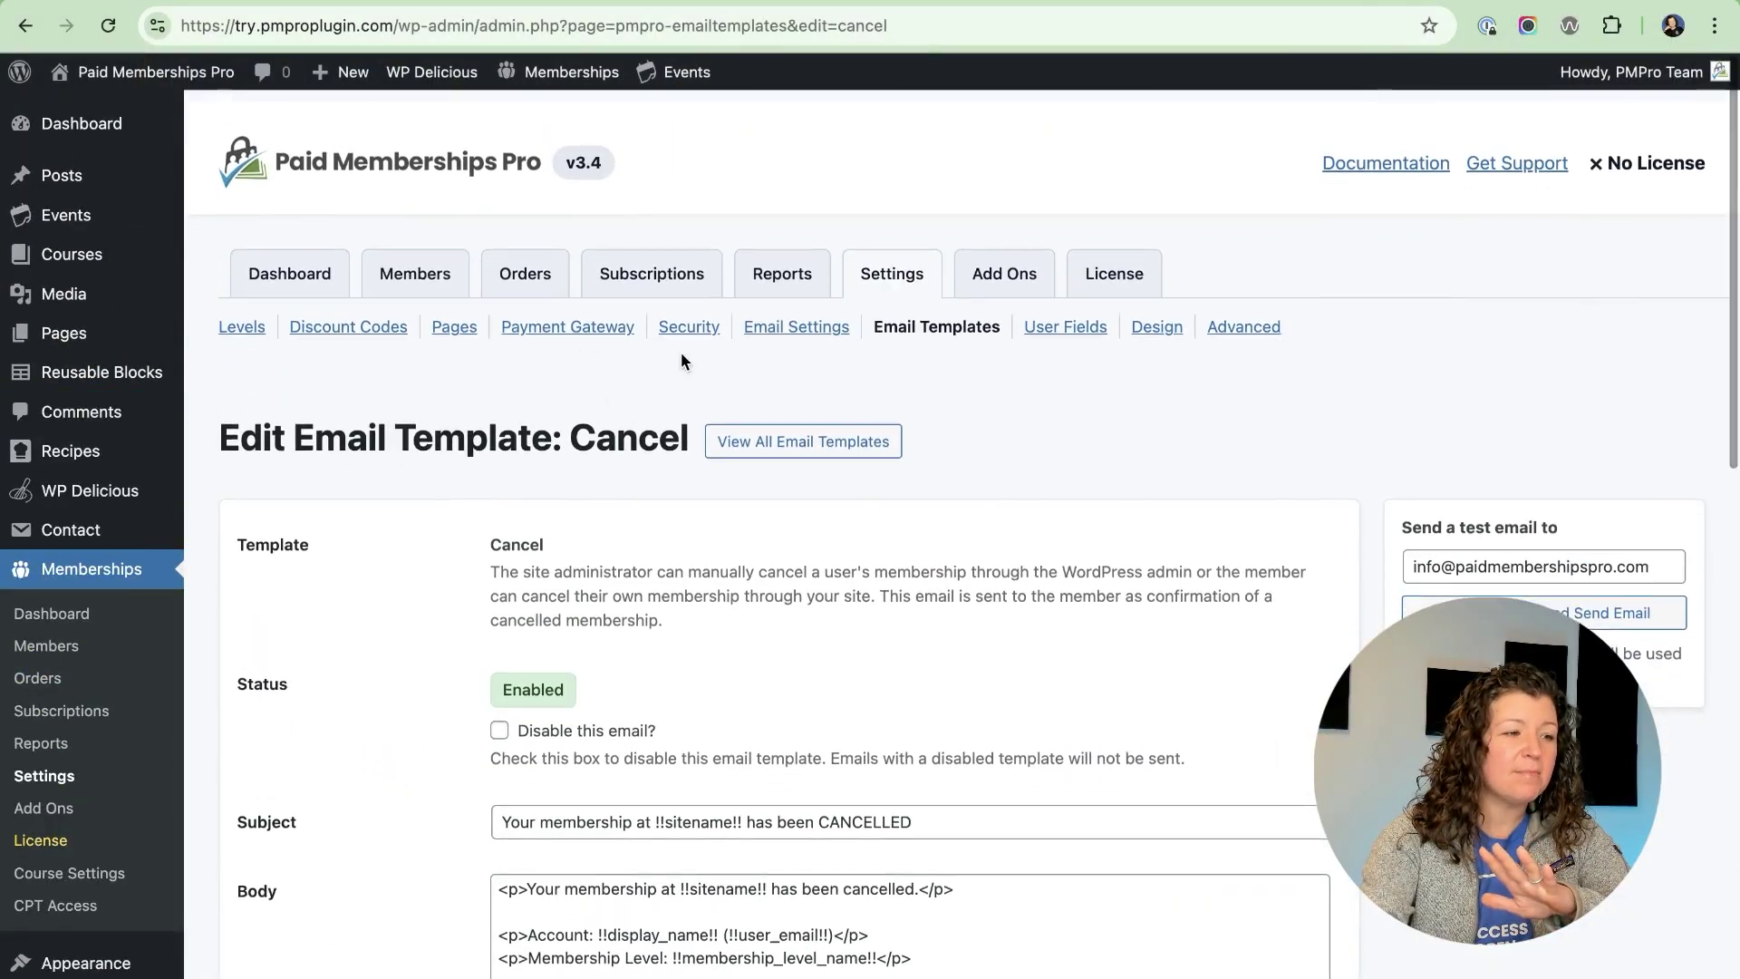
left_click(940, 326)
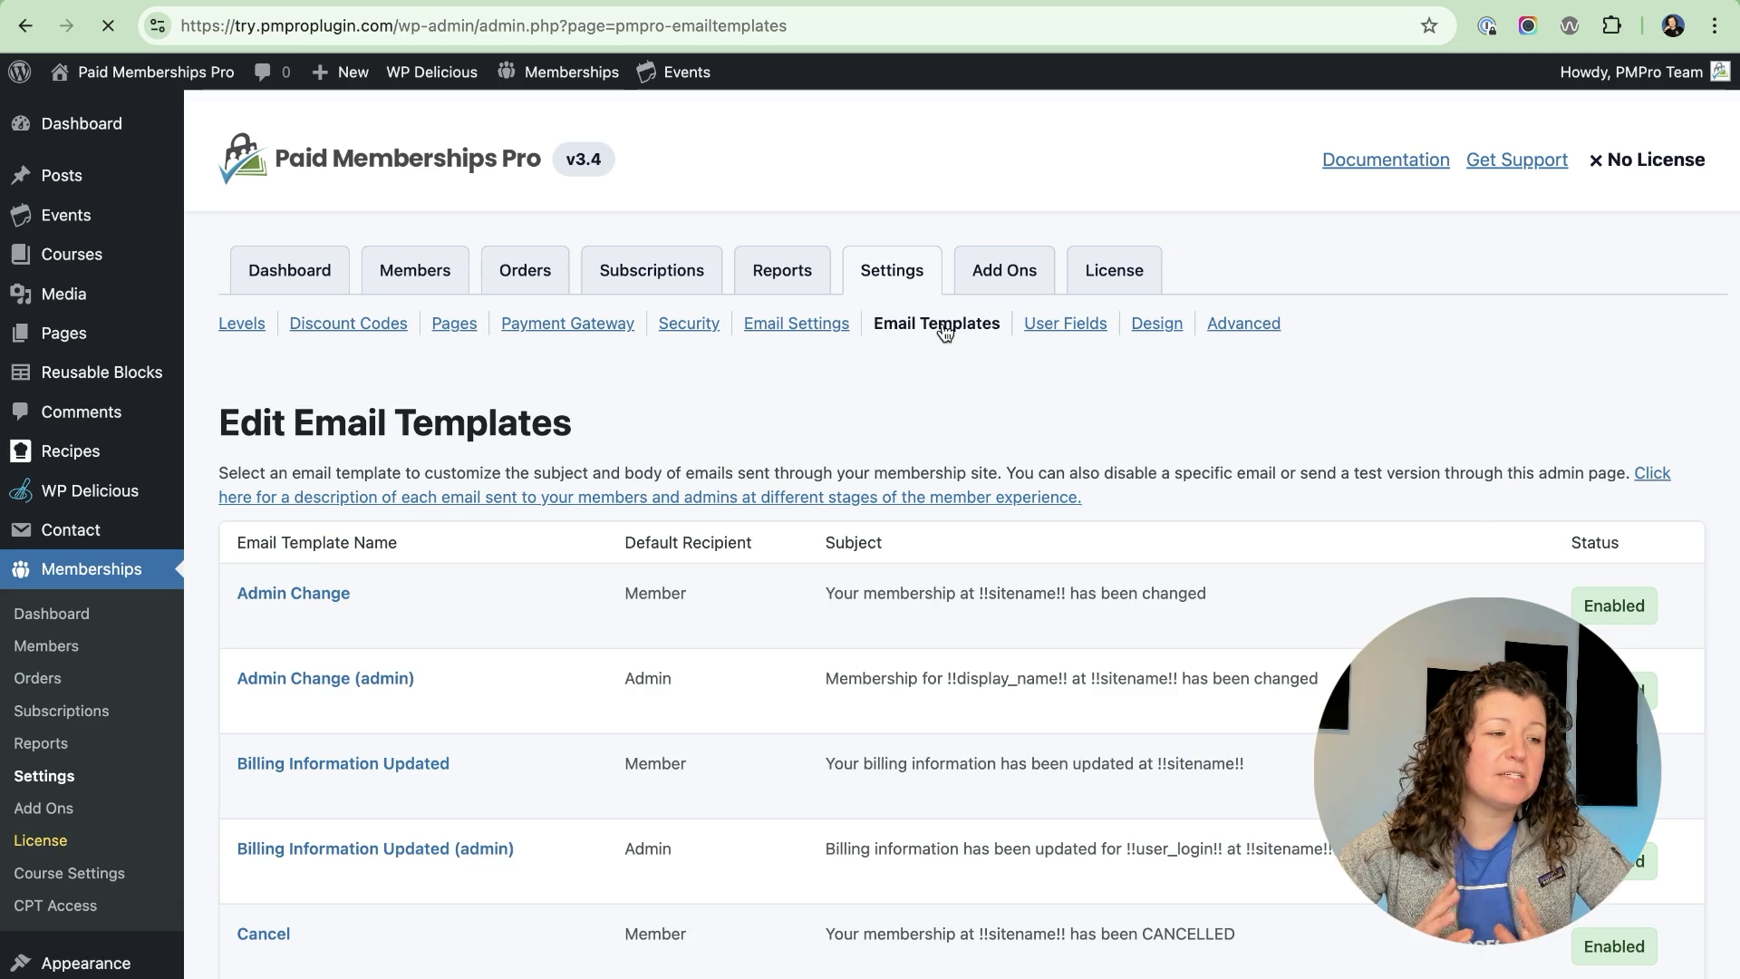